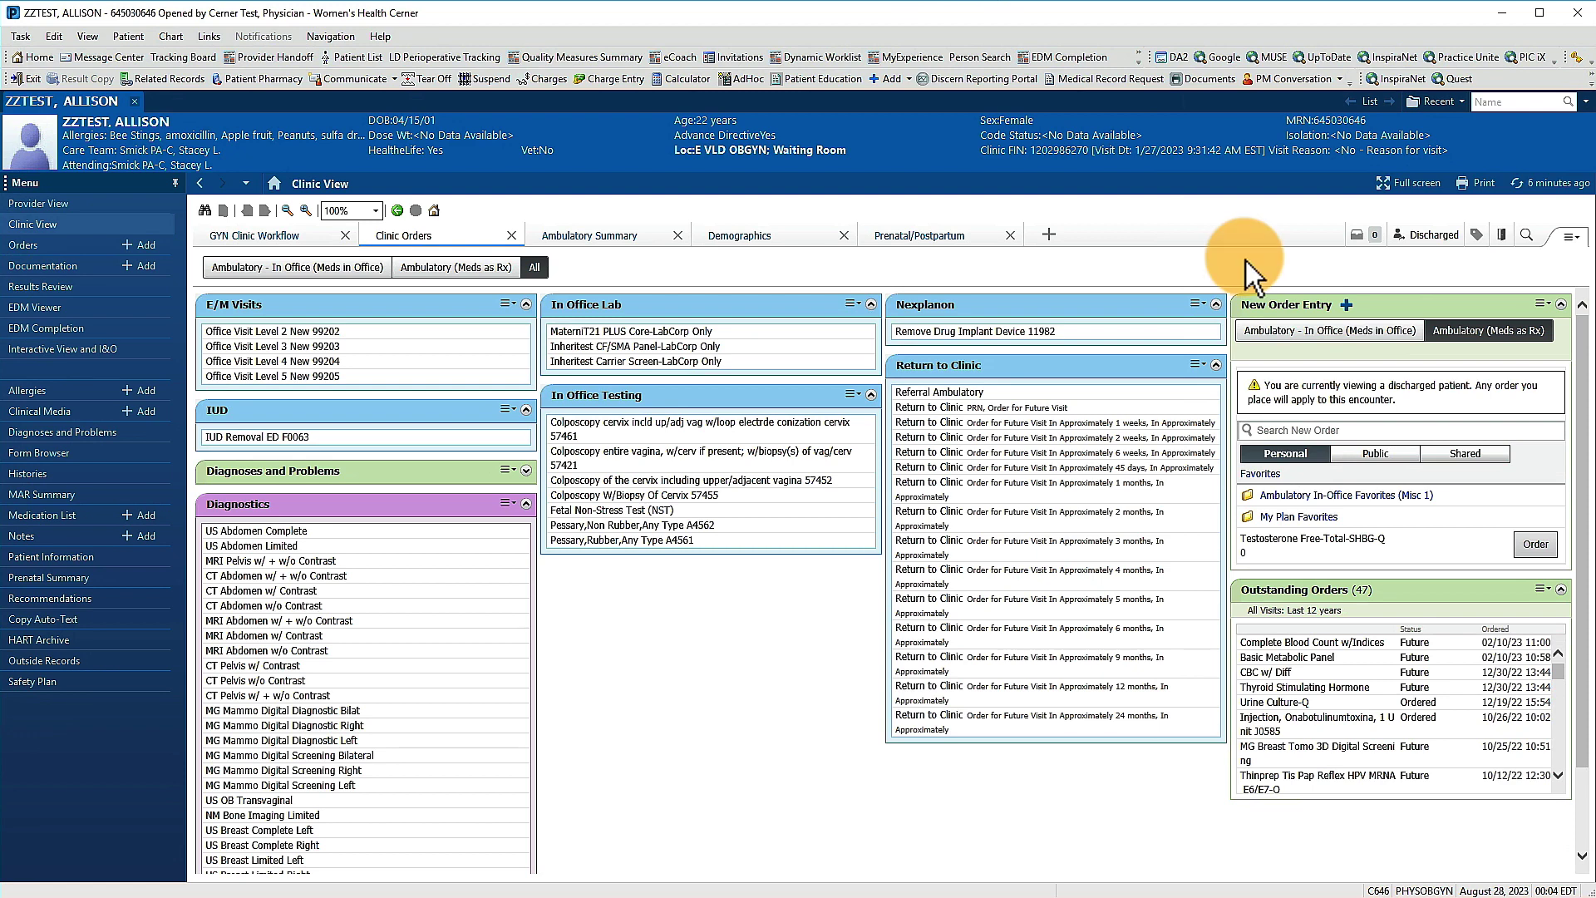
- Open Add Order for the patient and show its Favorites folder with Ambulatory In-Office Favorites
{"action": "left_click", "coordinate": [1347, 307]}
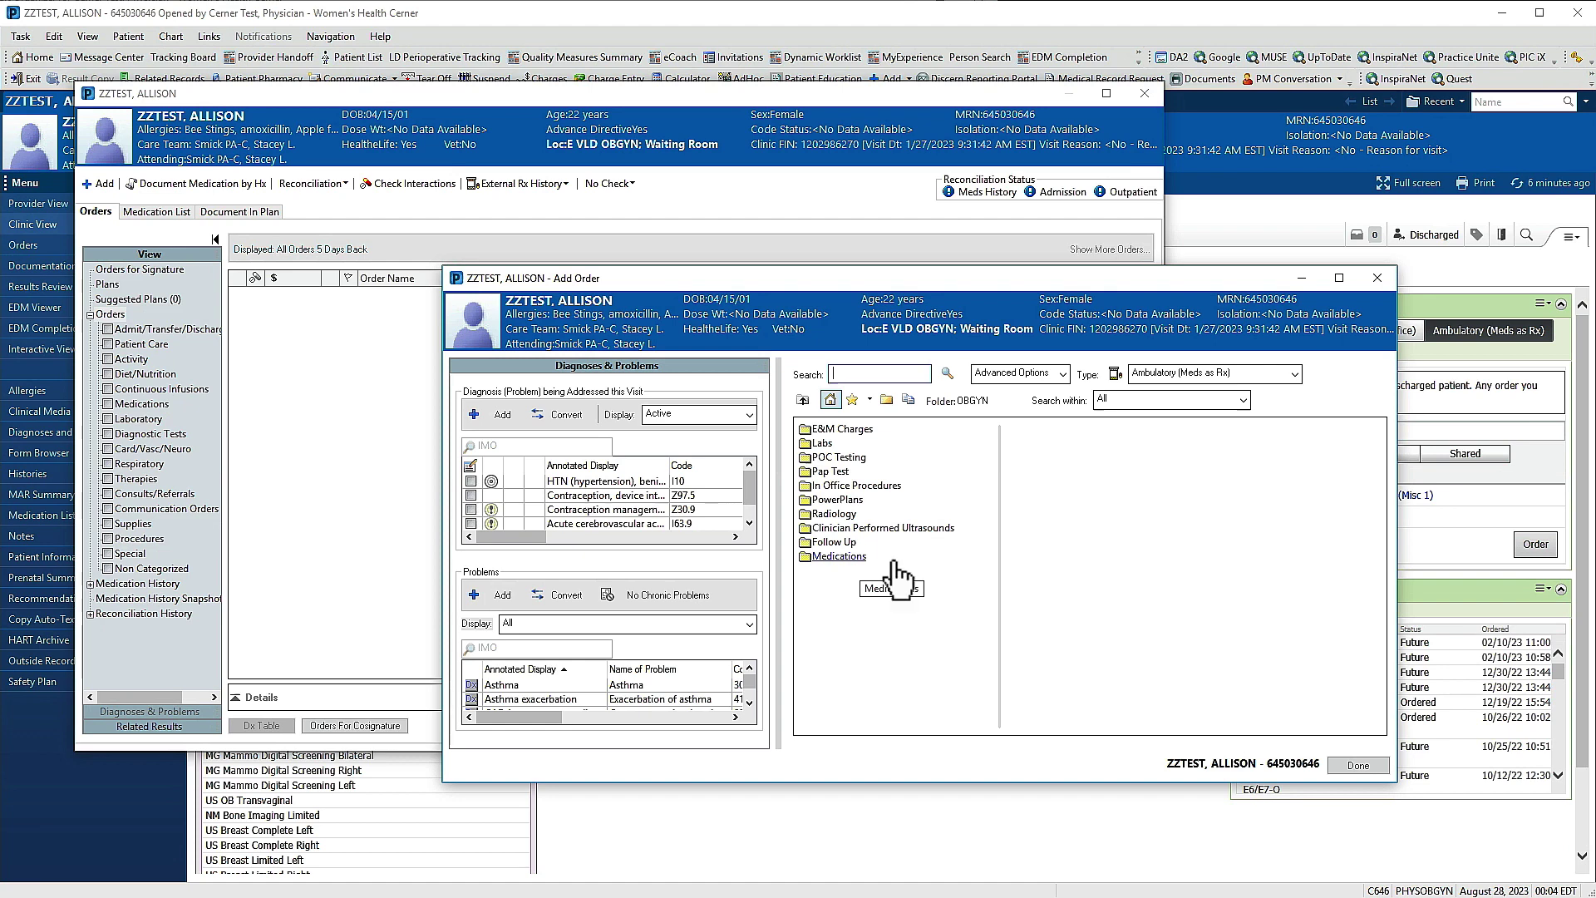
{"action": "left_click", "coordinate": [852, 400]}
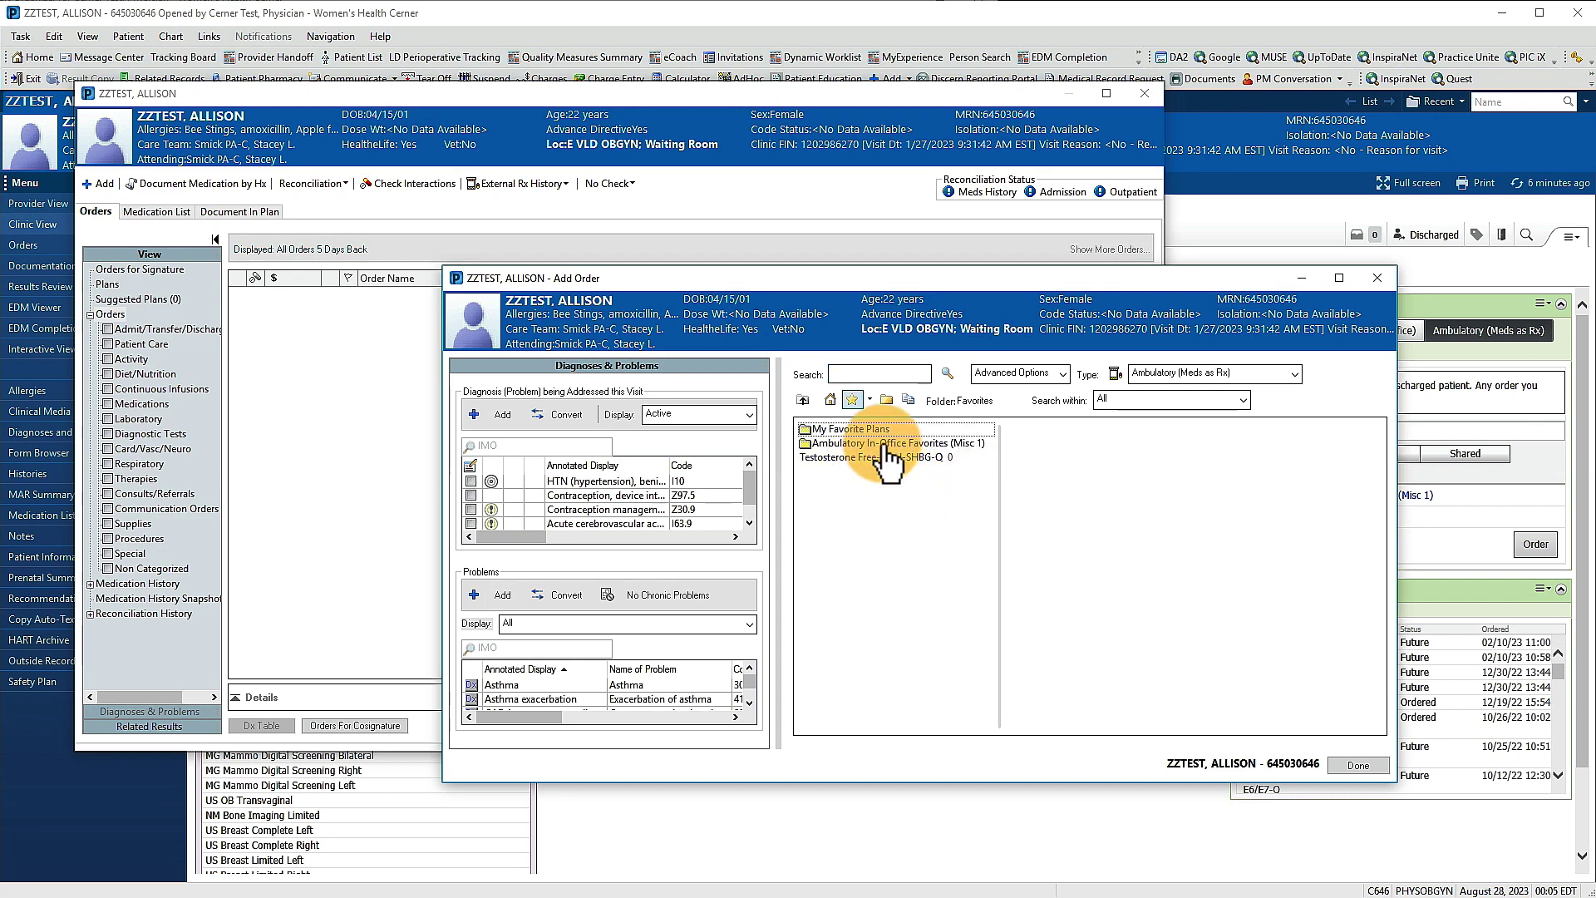
- Open Organize Favorites from the star's dropdown and select the top-level Favorites node
{"action": "left_click", "coordinate": [871, 401]}
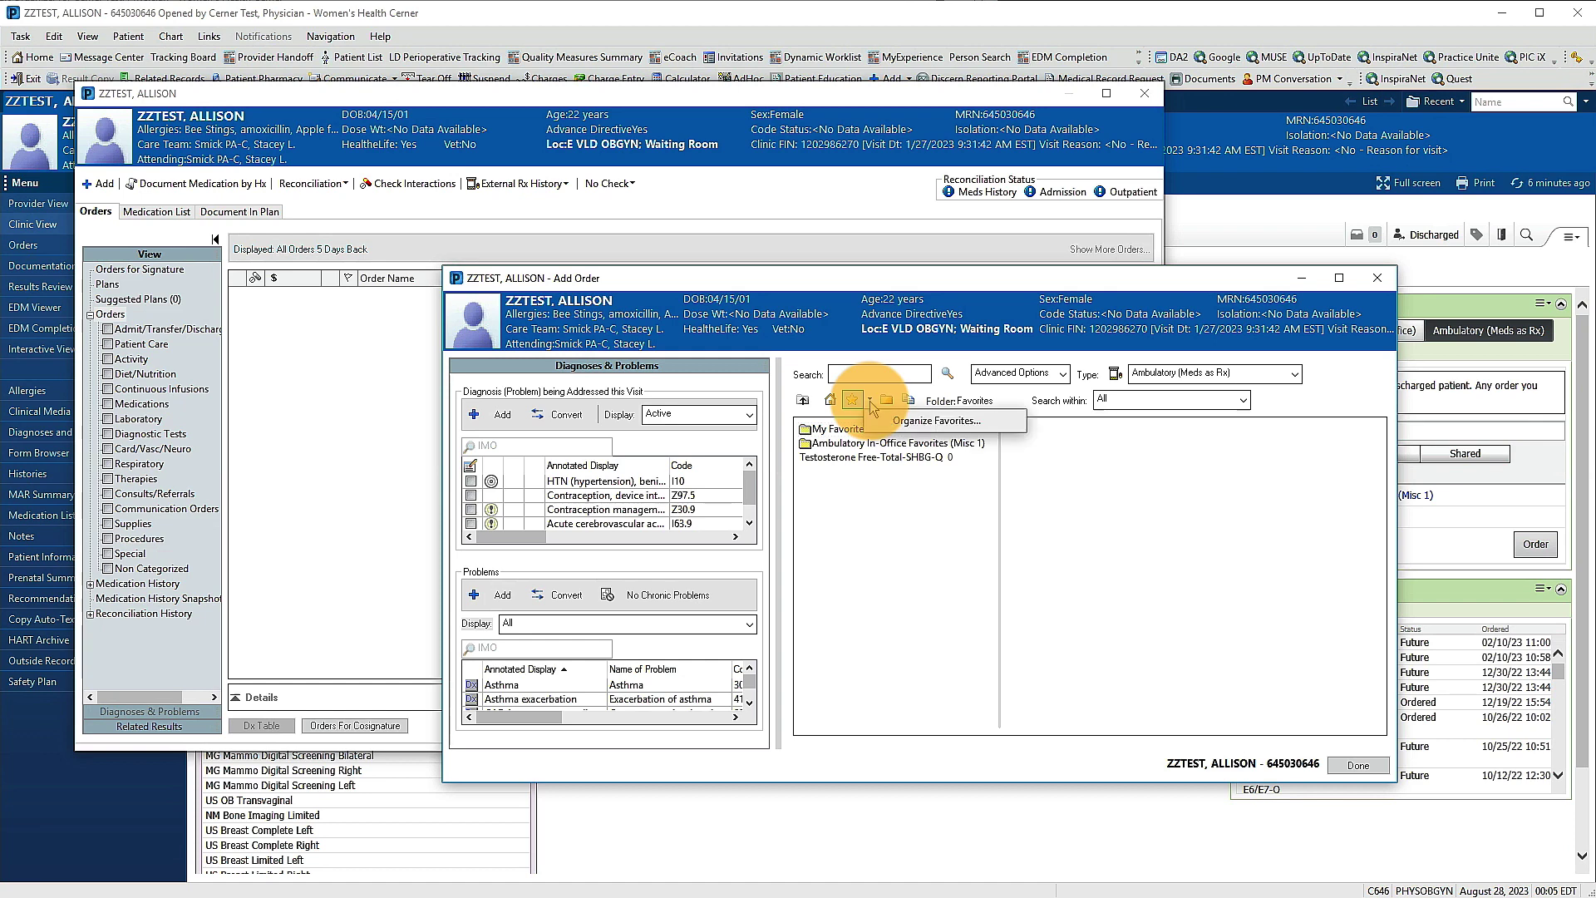
{"action": "left_click", "coordinate": [898, 420]}
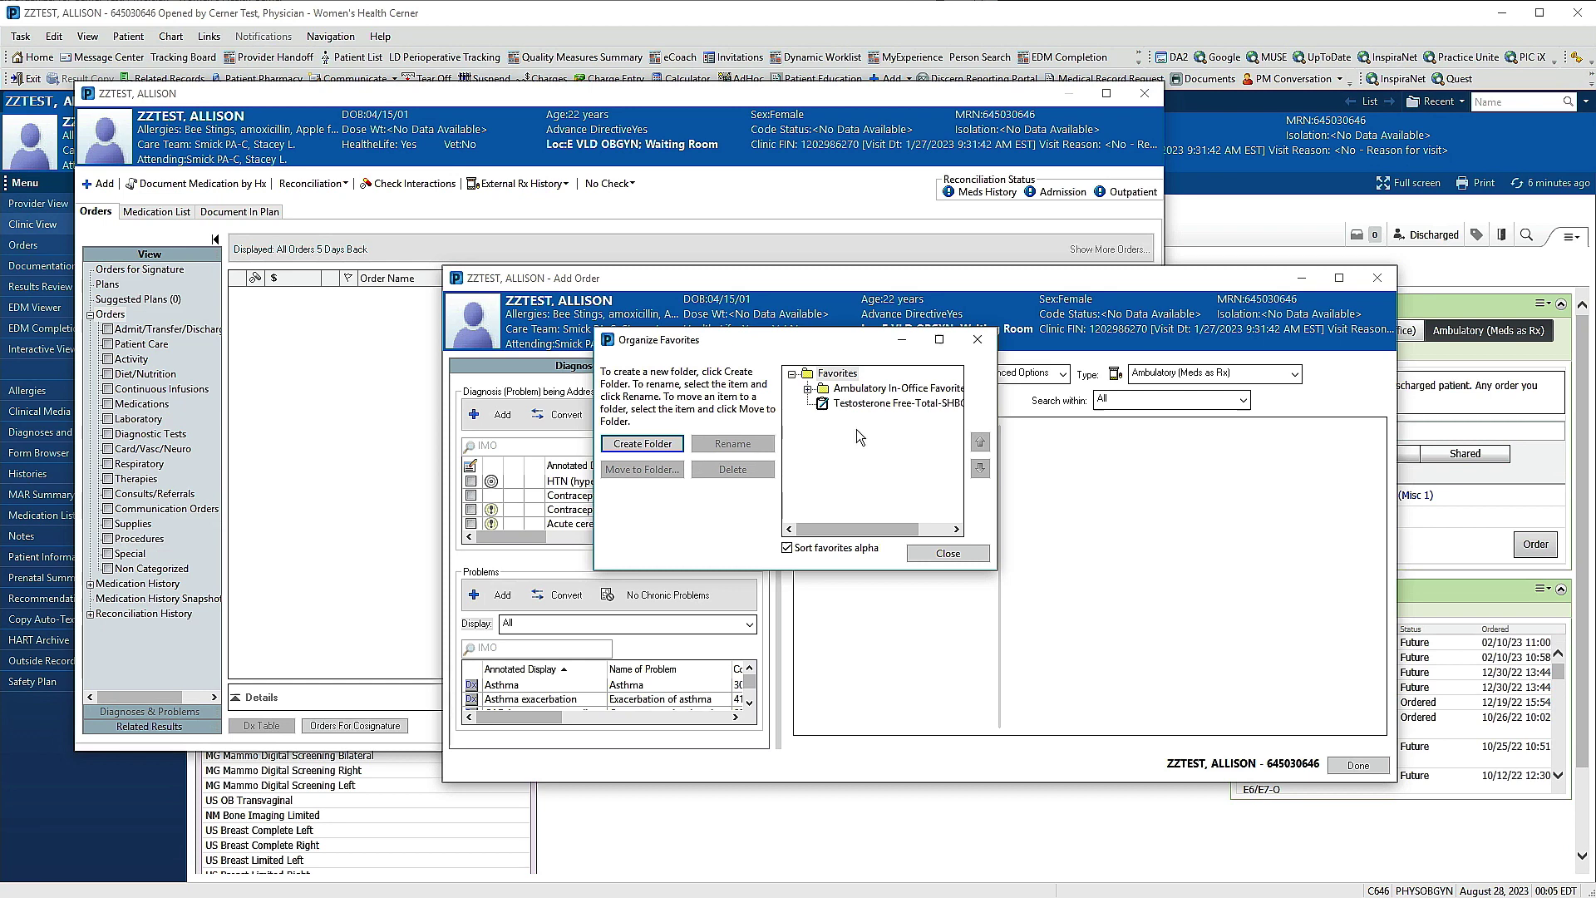
{"action": "left_click", "coordinate": [838, 375]}
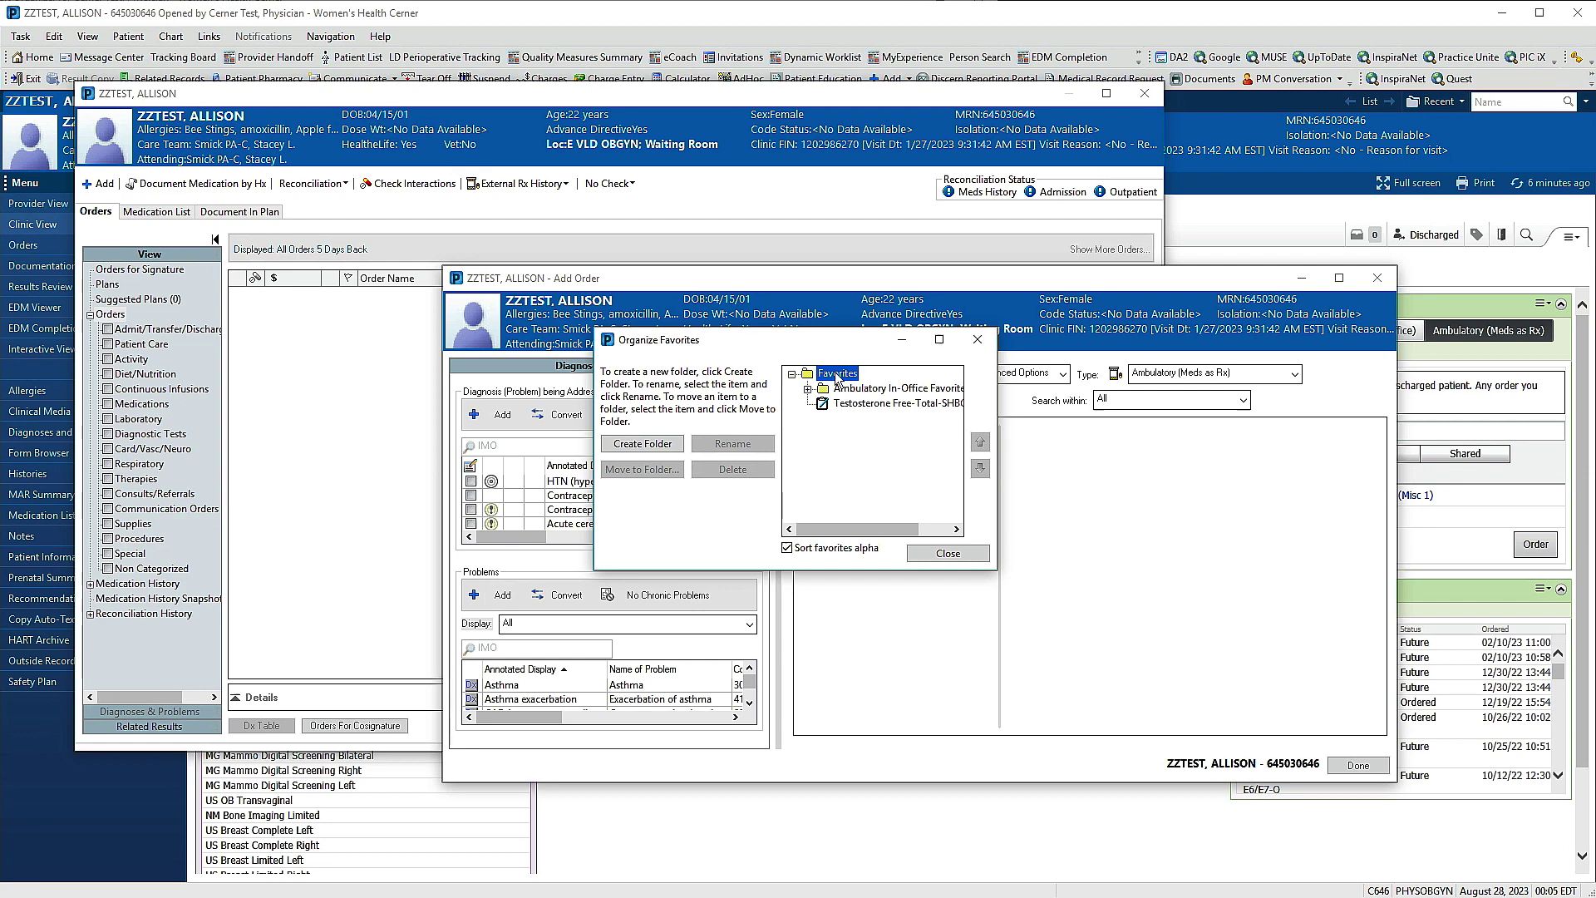
- Create a 'Radiology' folder in Ambulatory In-Office Favorites, then expand Labs
{"action": "left_click", "coordinate": [875, 390]}
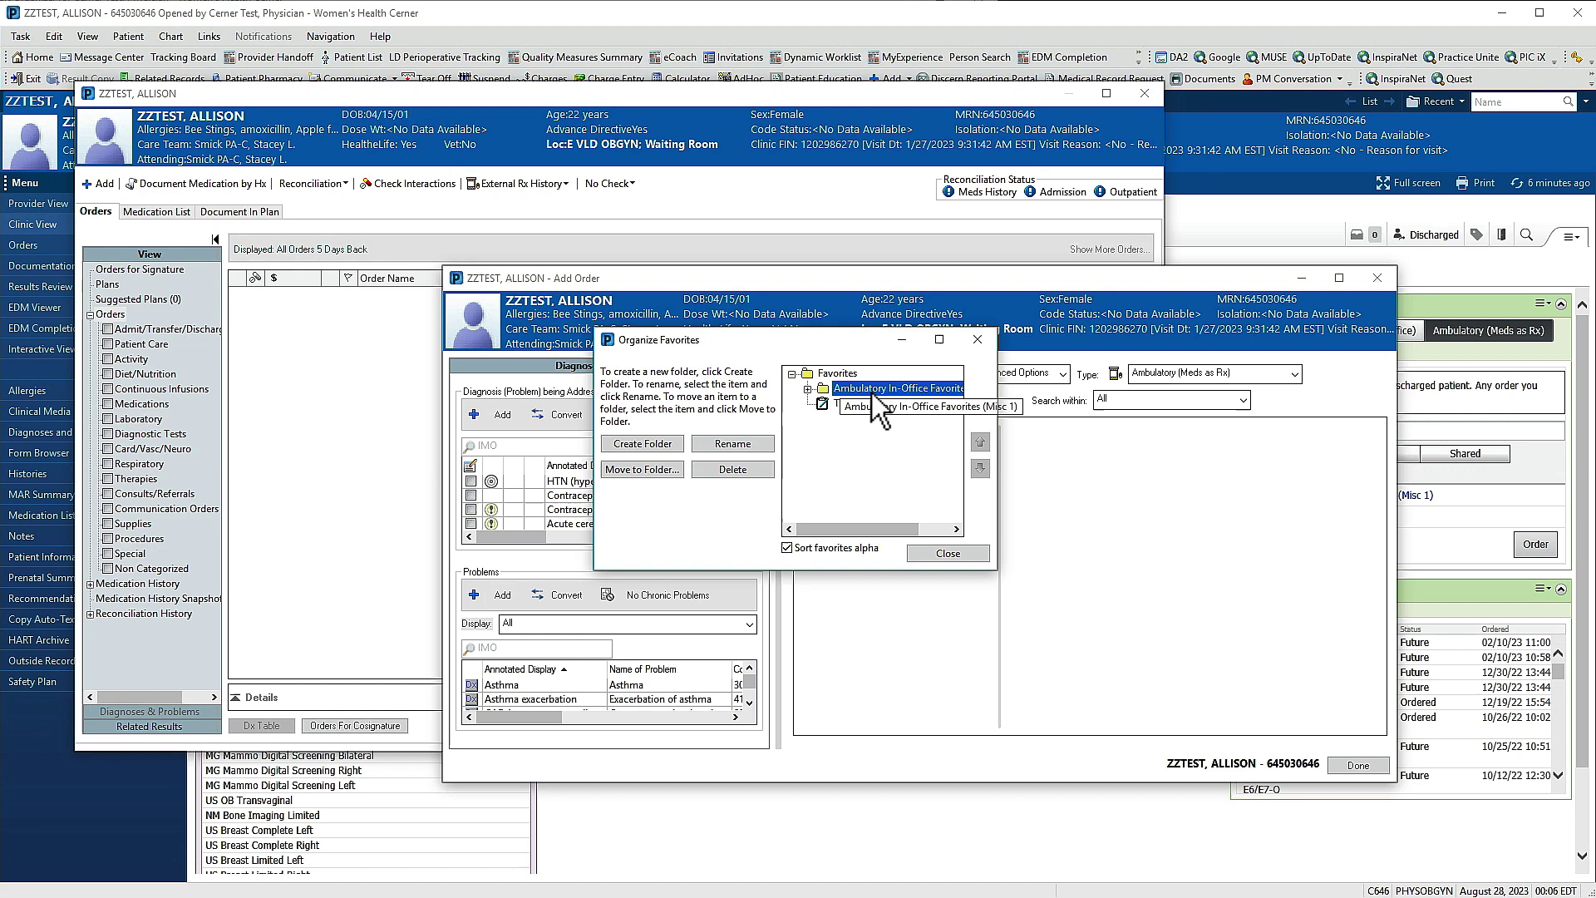
{"action": "left_click", "coordinate": [627, 444]}
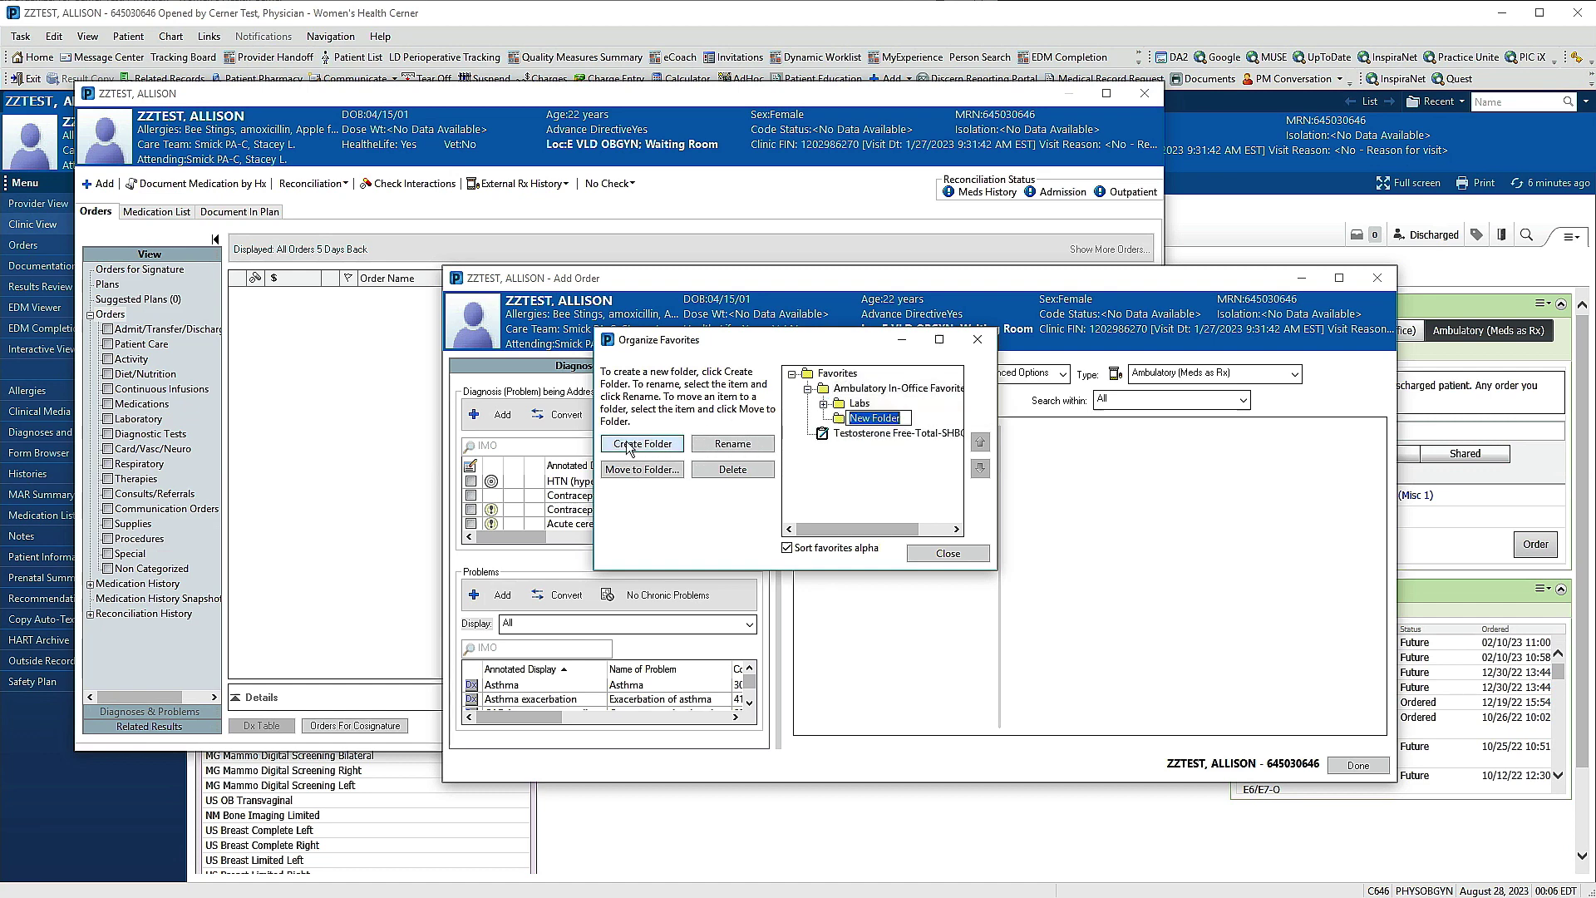
{"action": "type", "text": "Radiology"}
{"action": "key", "text": "Return"}
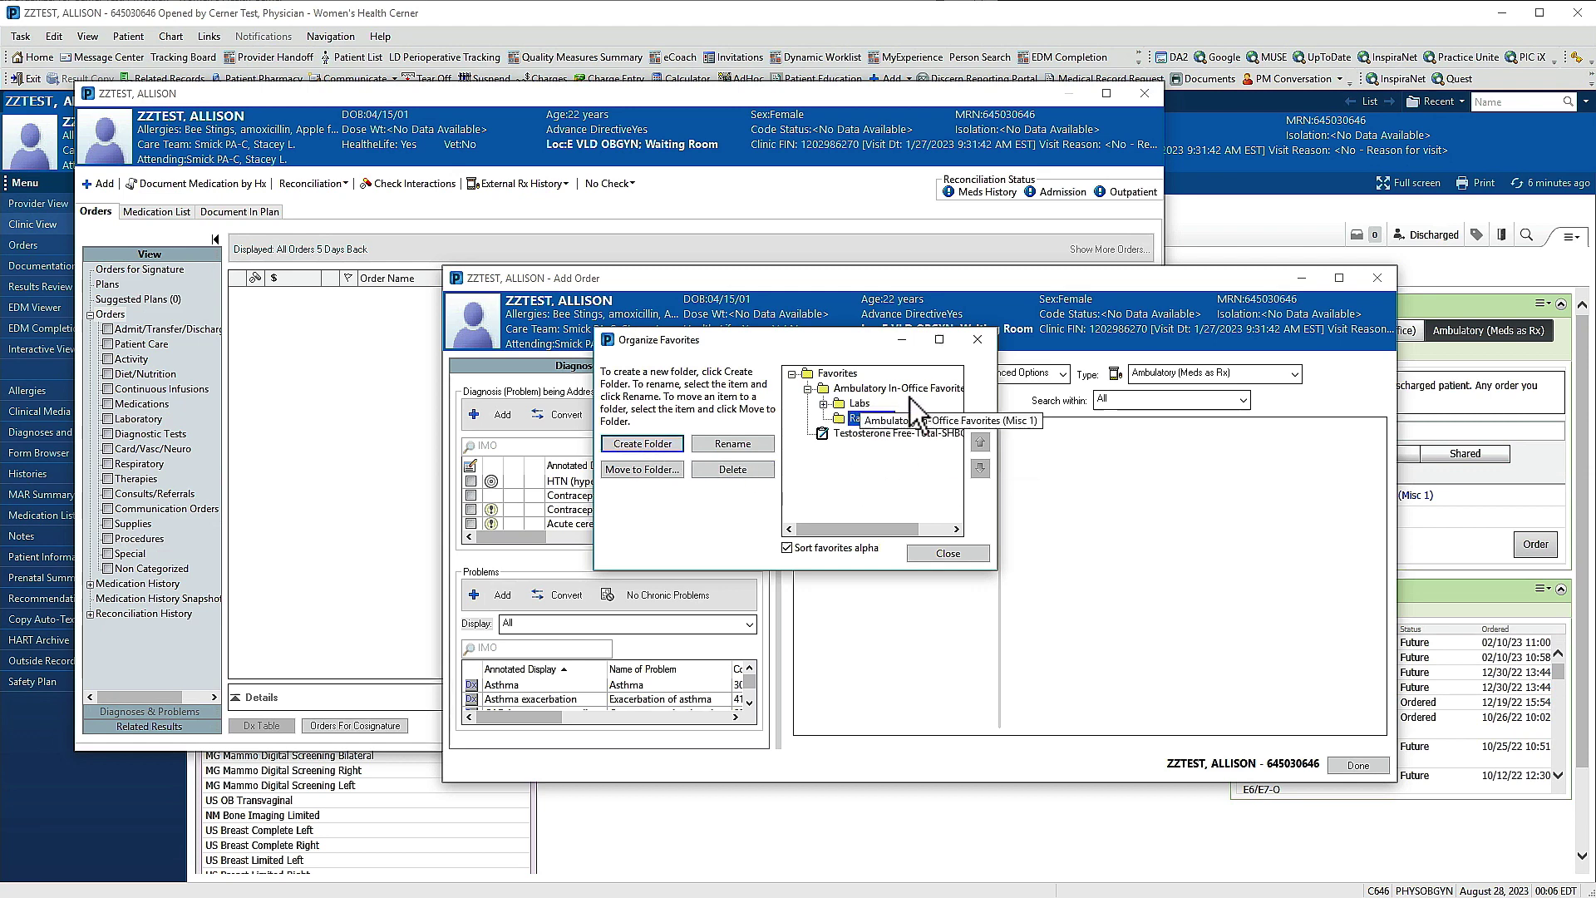
{"action": "left_click", "coordinate": [869, 420]}
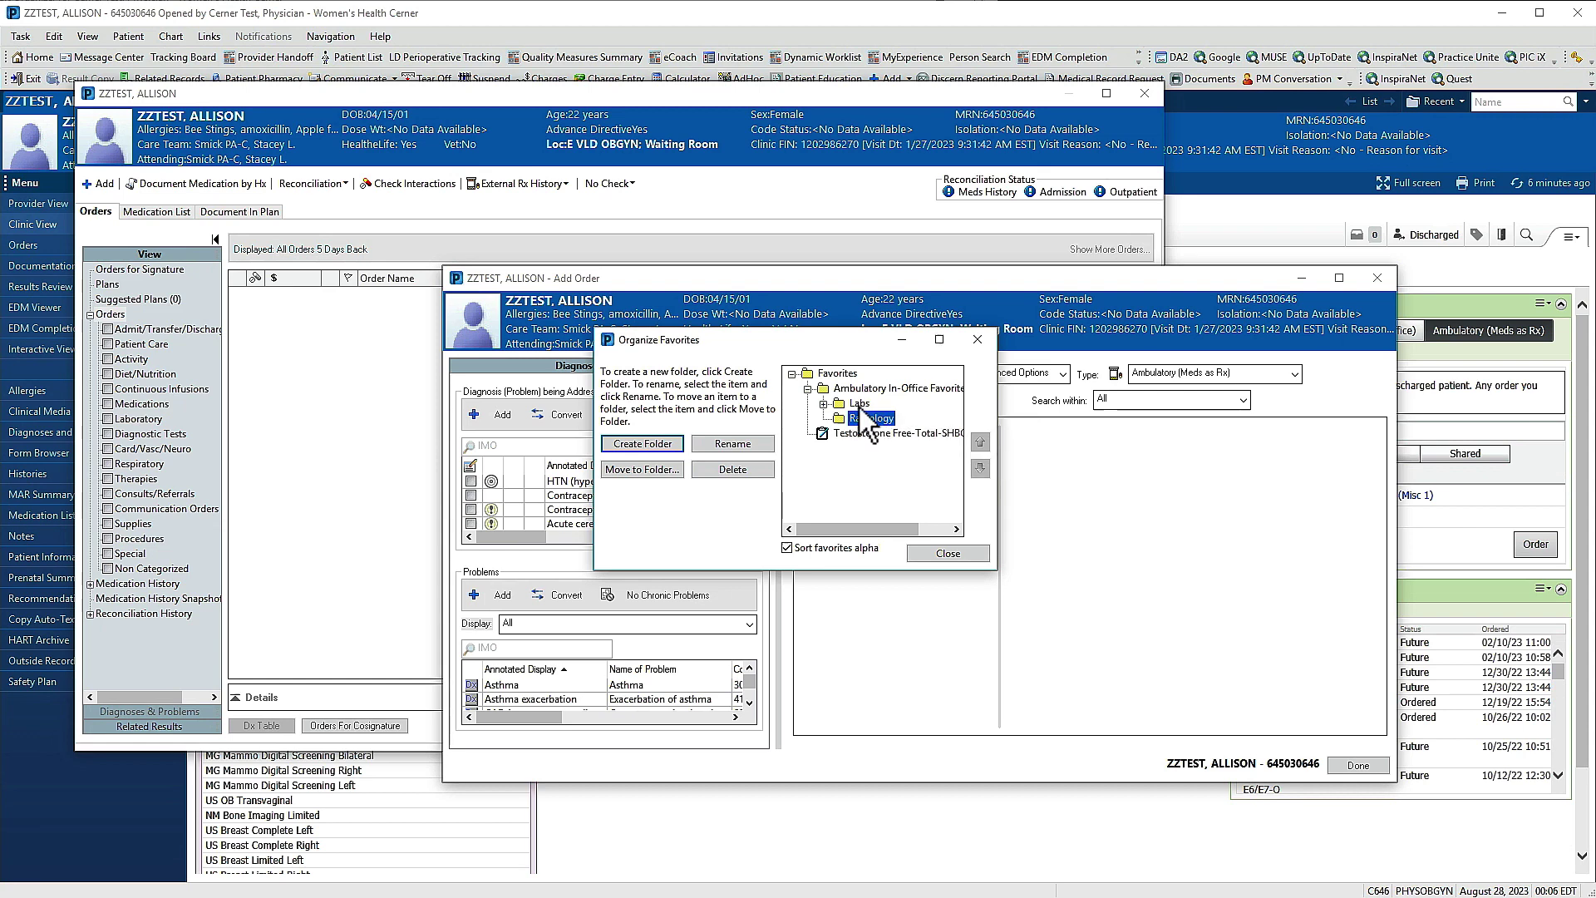
{"action": "left_click", "coordinate": [824, 404]}
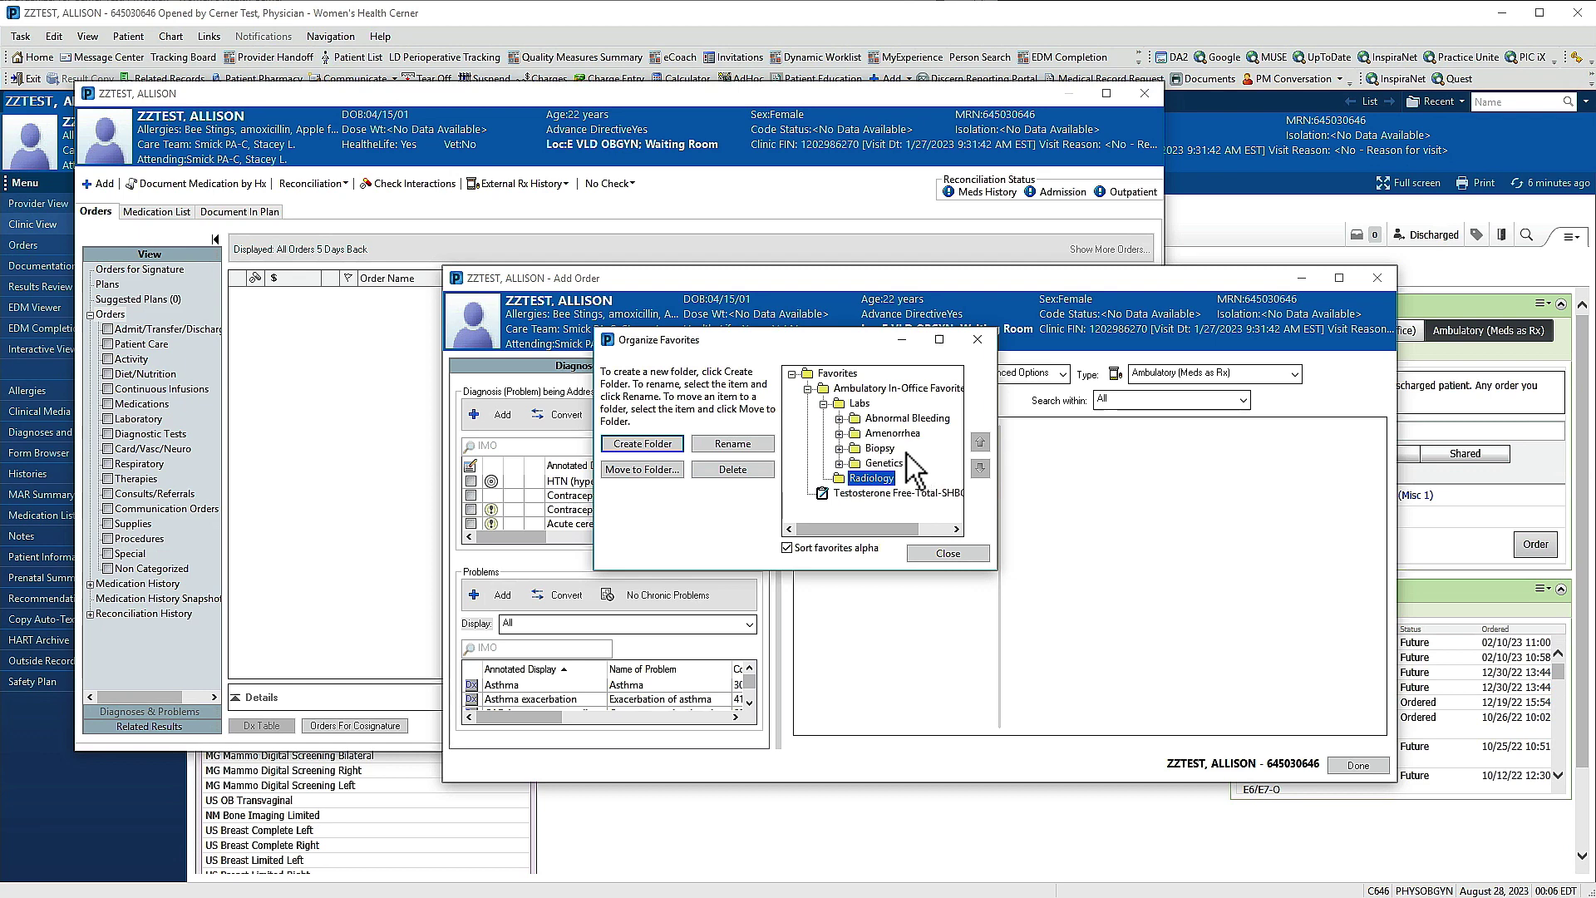
- Create an 'Infectious Disease' subfolder inside the Labs favorites folder
{"action": "left_click", "coordinate": [860, 404]}
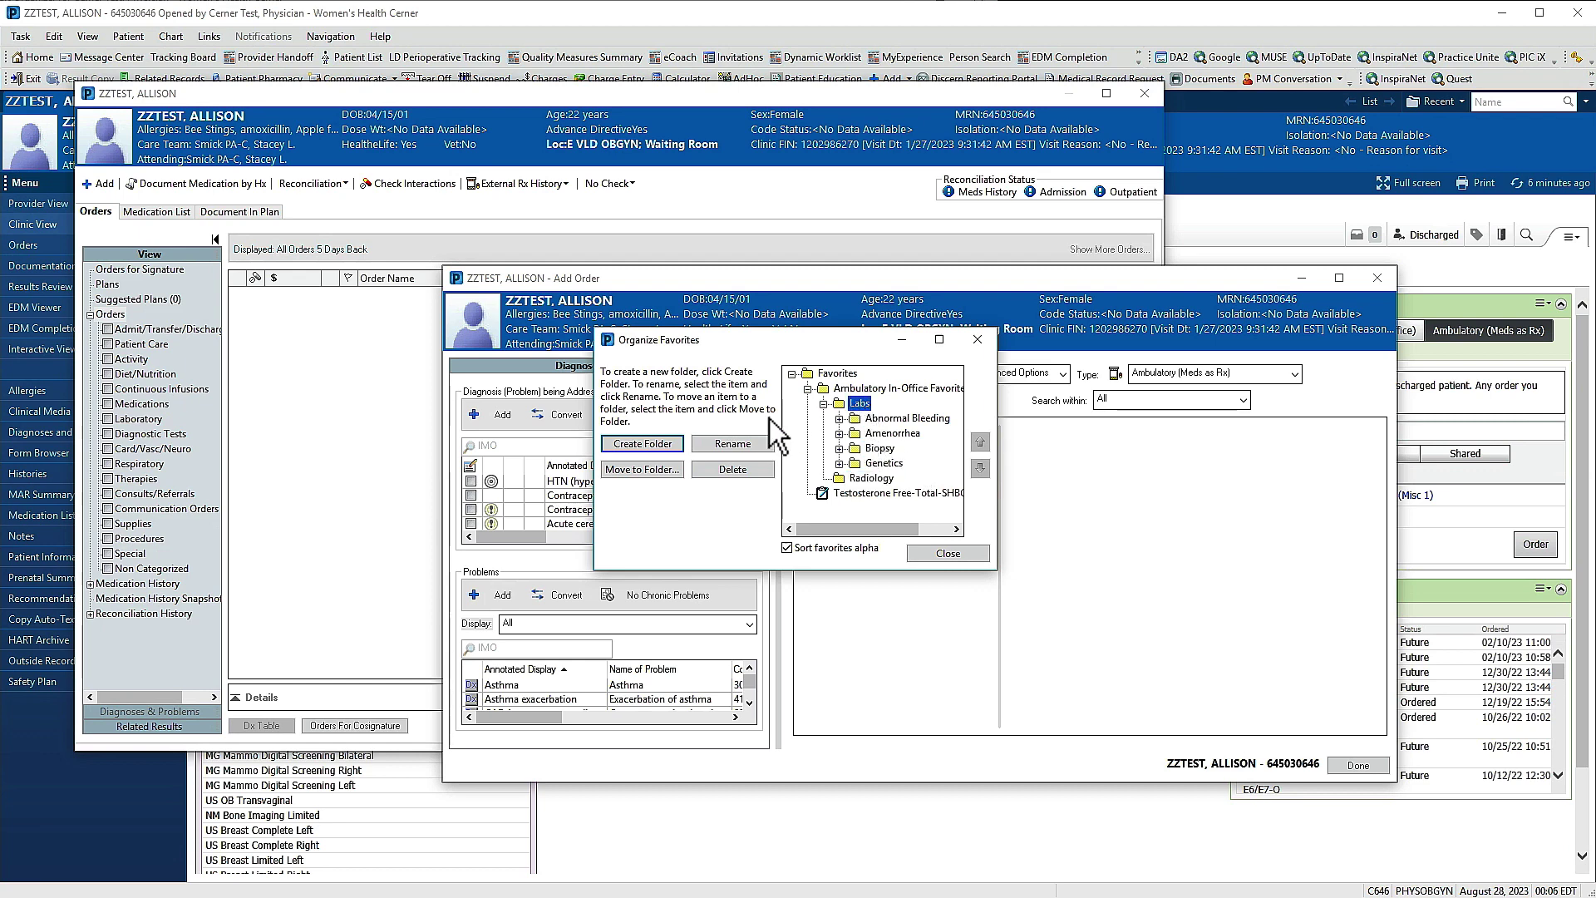
{"action": "left_click", "coordinate": [656, 446]}
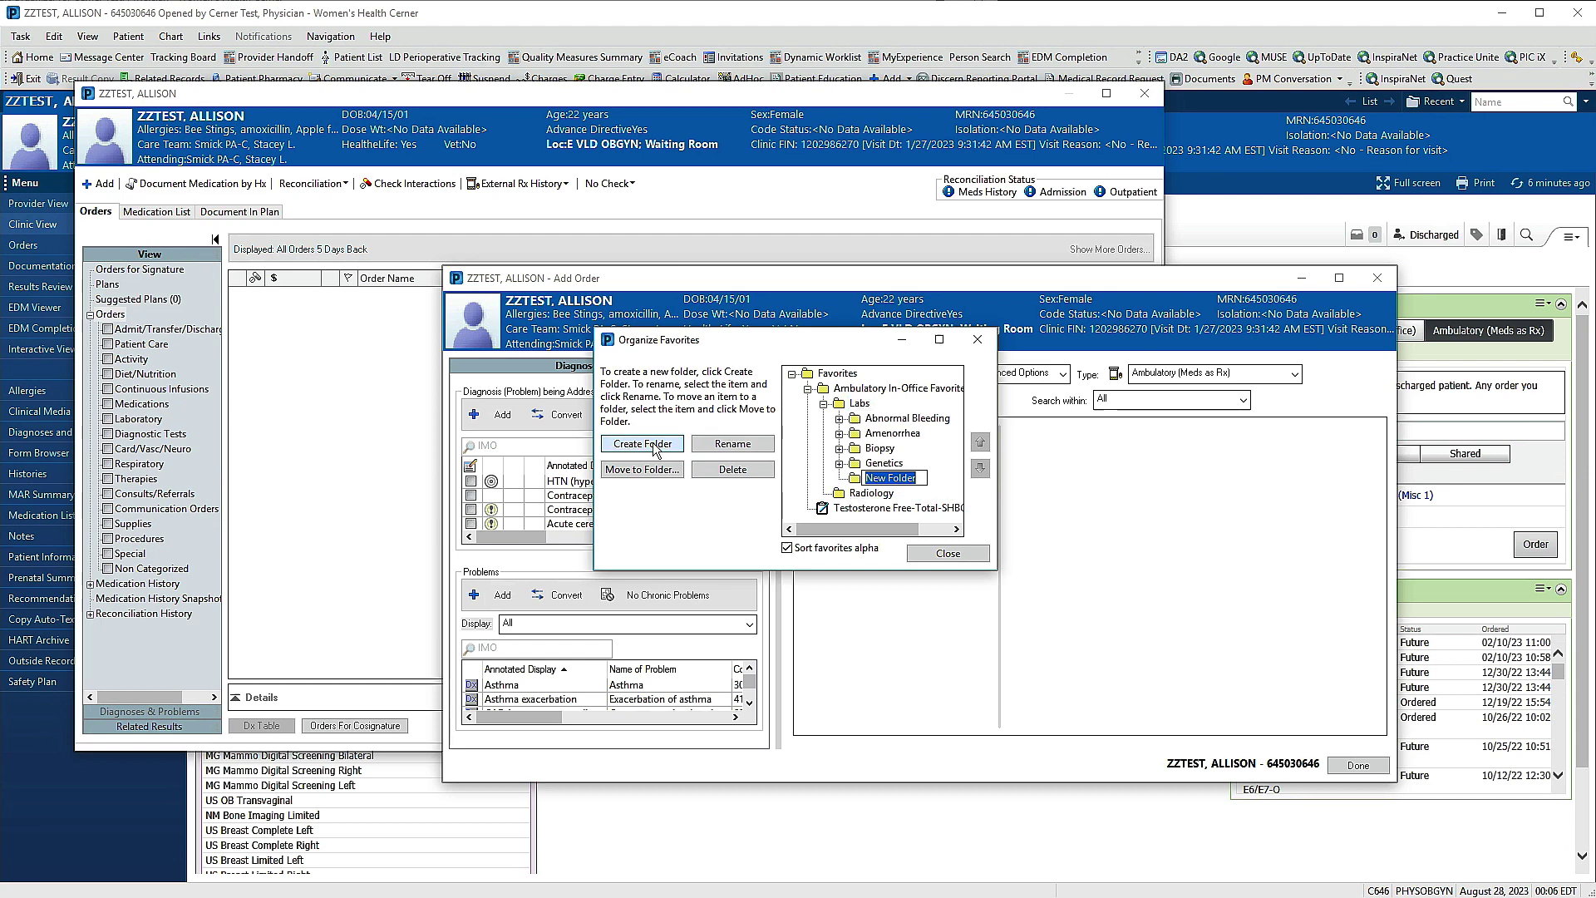
{"action": "type", "text": "Infectious Disease"}
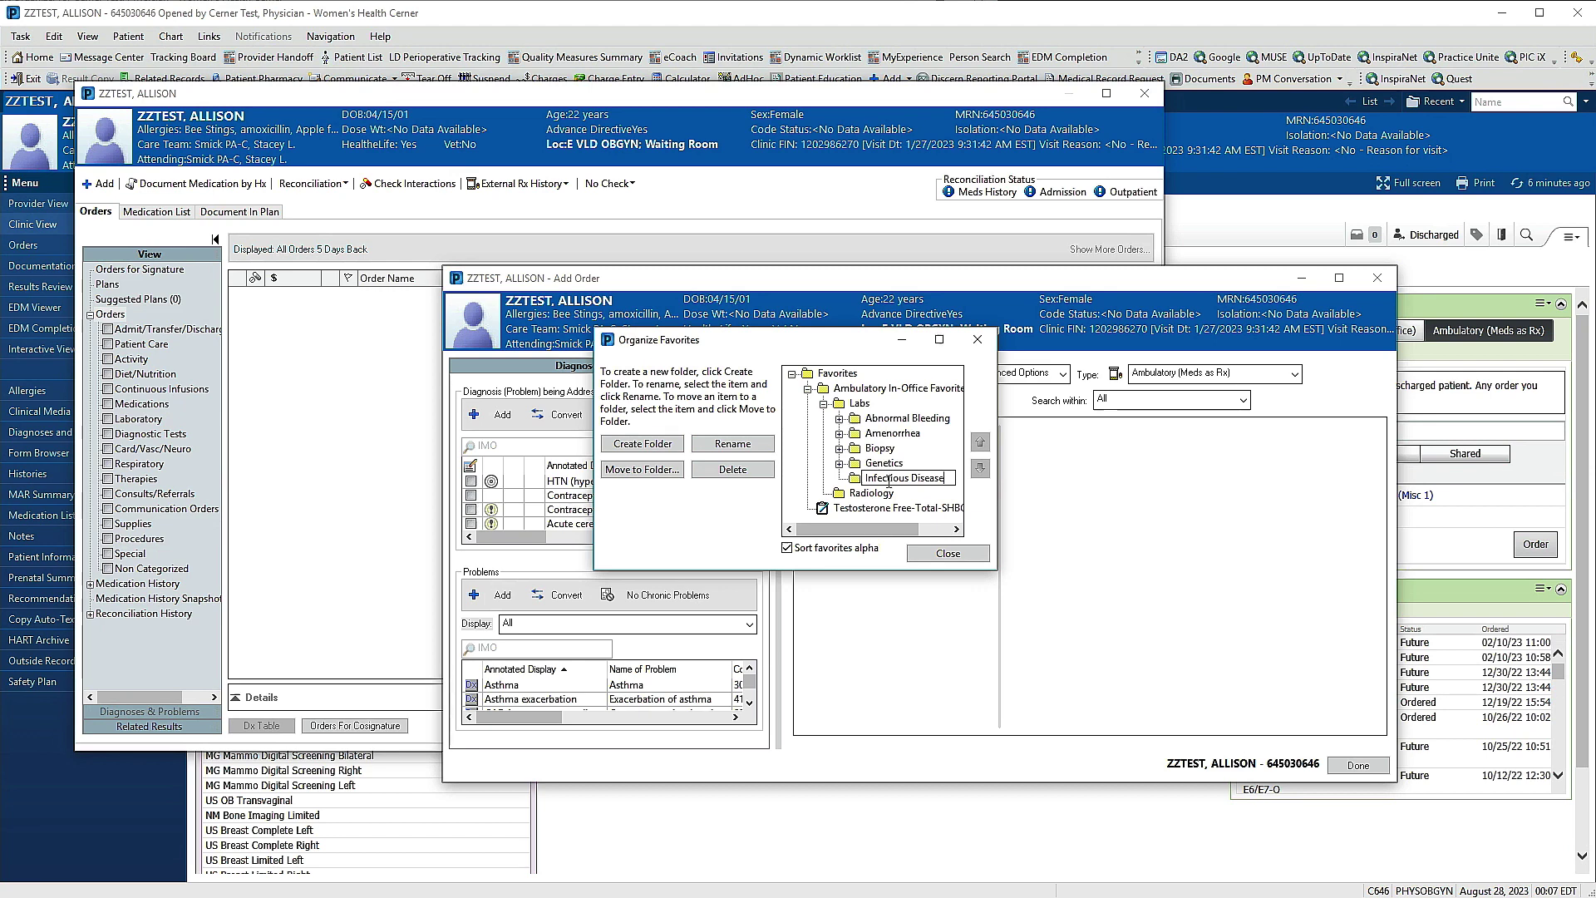
{"action": "key", "text": "Return"}
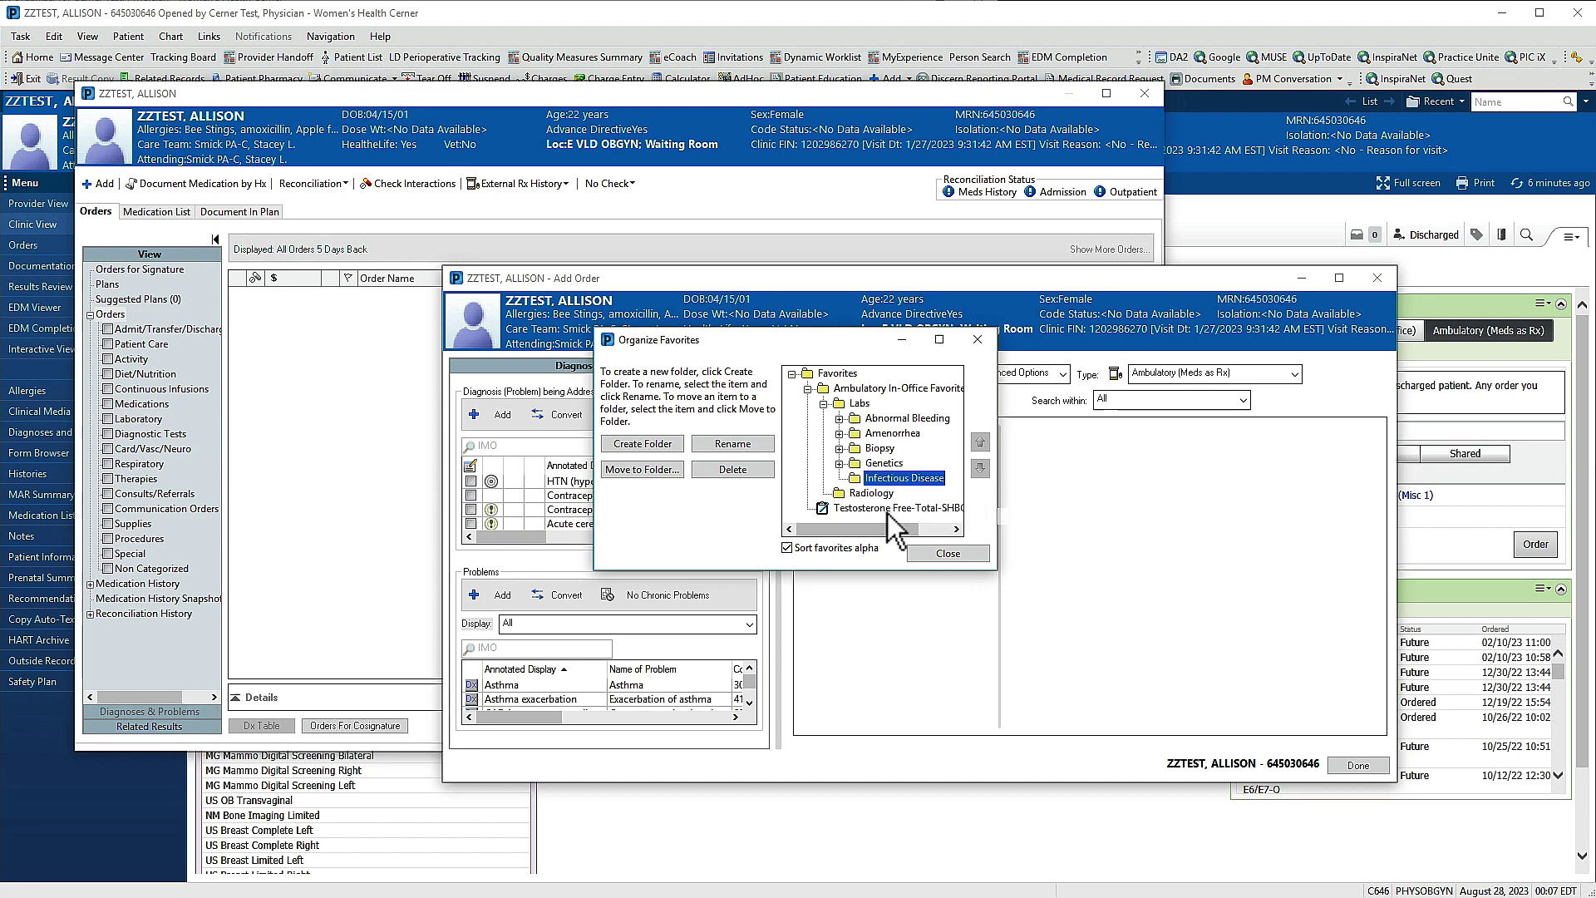
- Drag Testosterone Free-Total-SHBG-Q onto Amenorrhea, cancelling the Move to Folder chooser
{"action": "left_click_drag", "start_coordinate": [885, 514], "coordinate": [887, 444]}
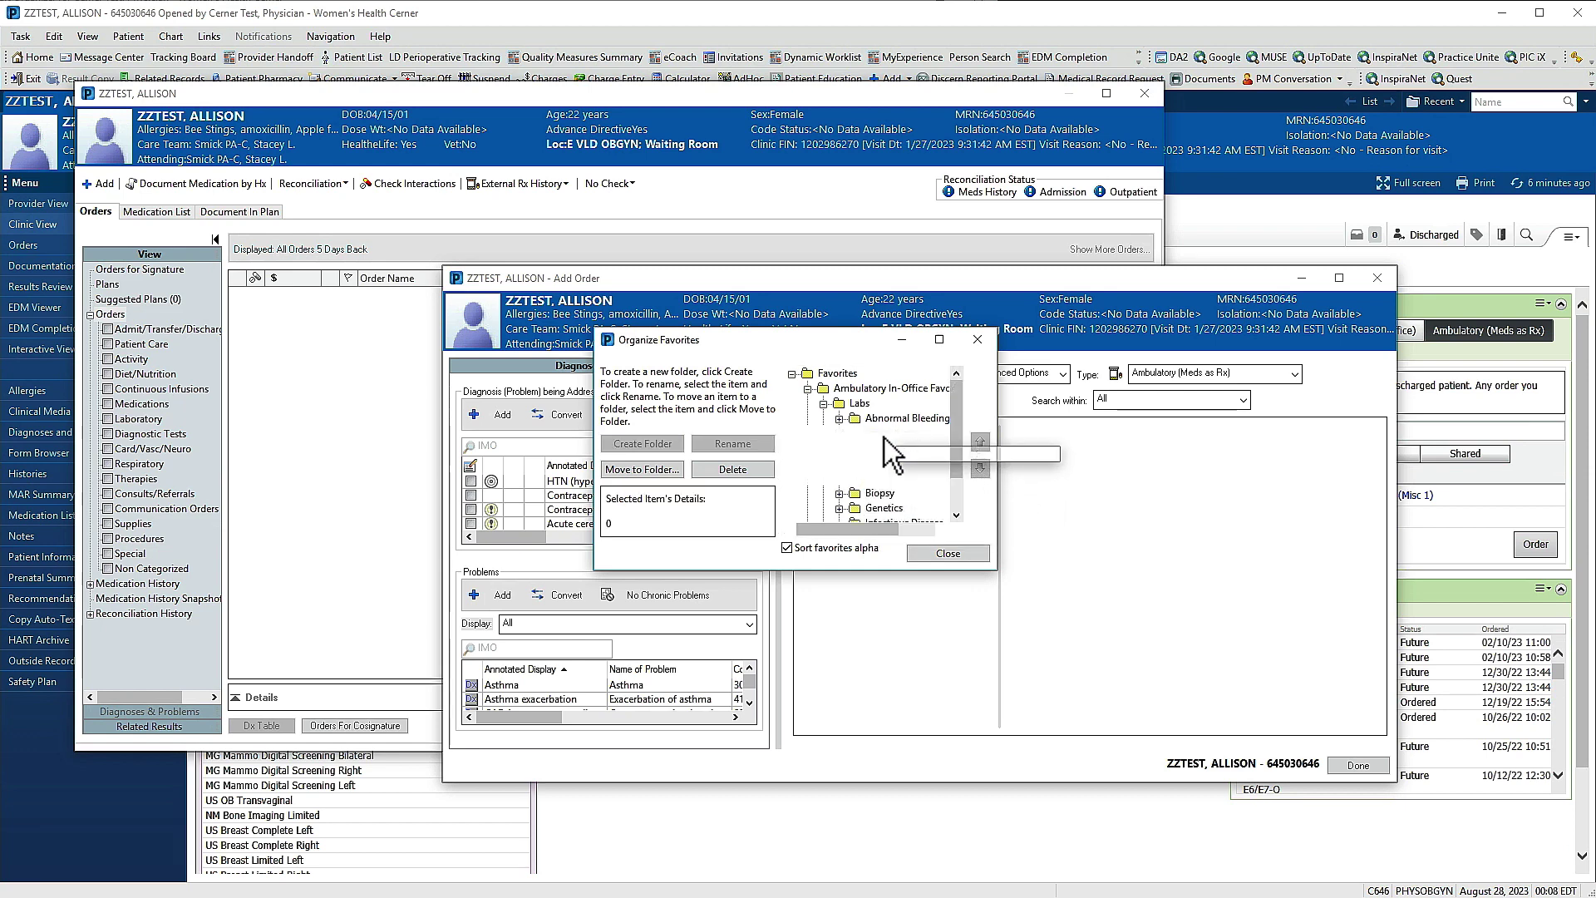
{"action": "left_click_drag", "start_coordinate": [865, 531], "coordinate": [902, 533]}
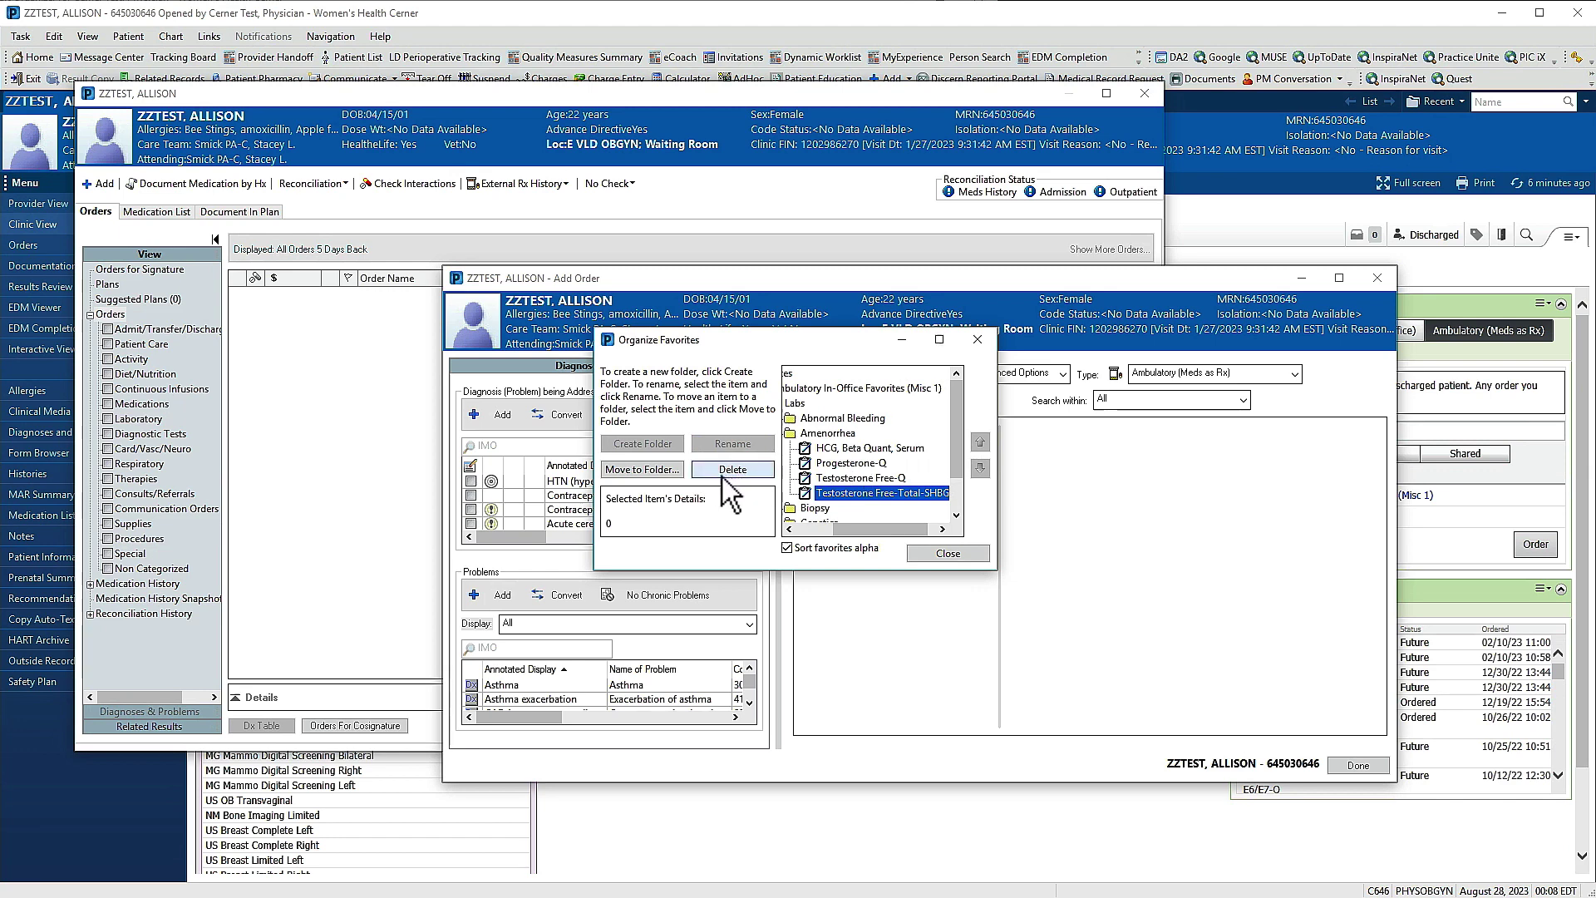
{"action": "left_click", "coordinate": [640, 469]}
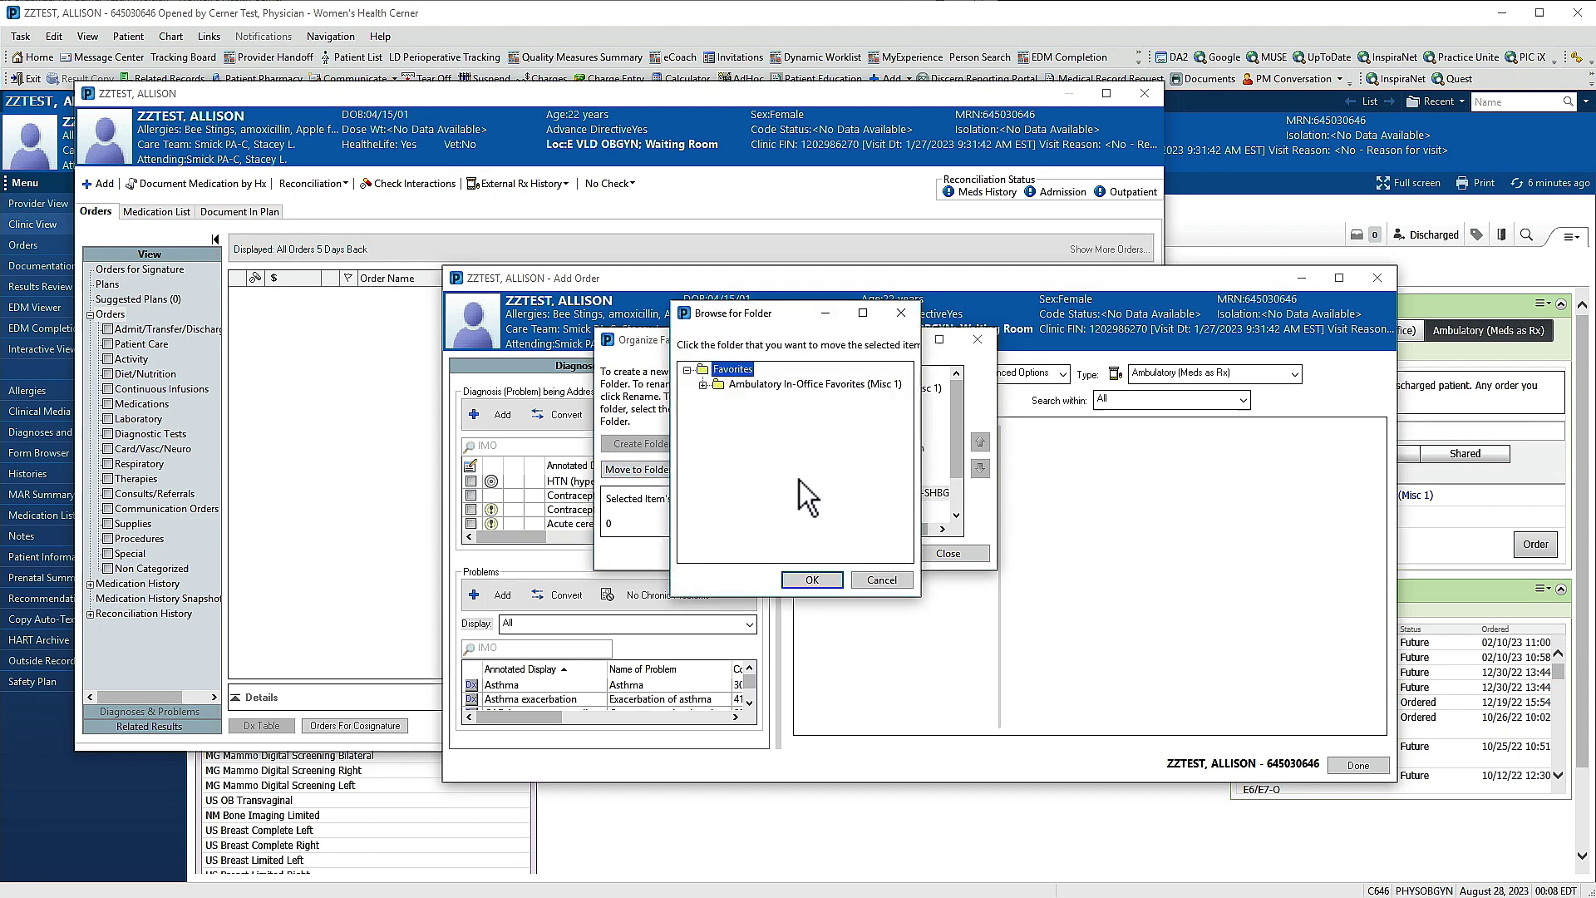
{"action": "left_click", "coordinate": [895, 582]}
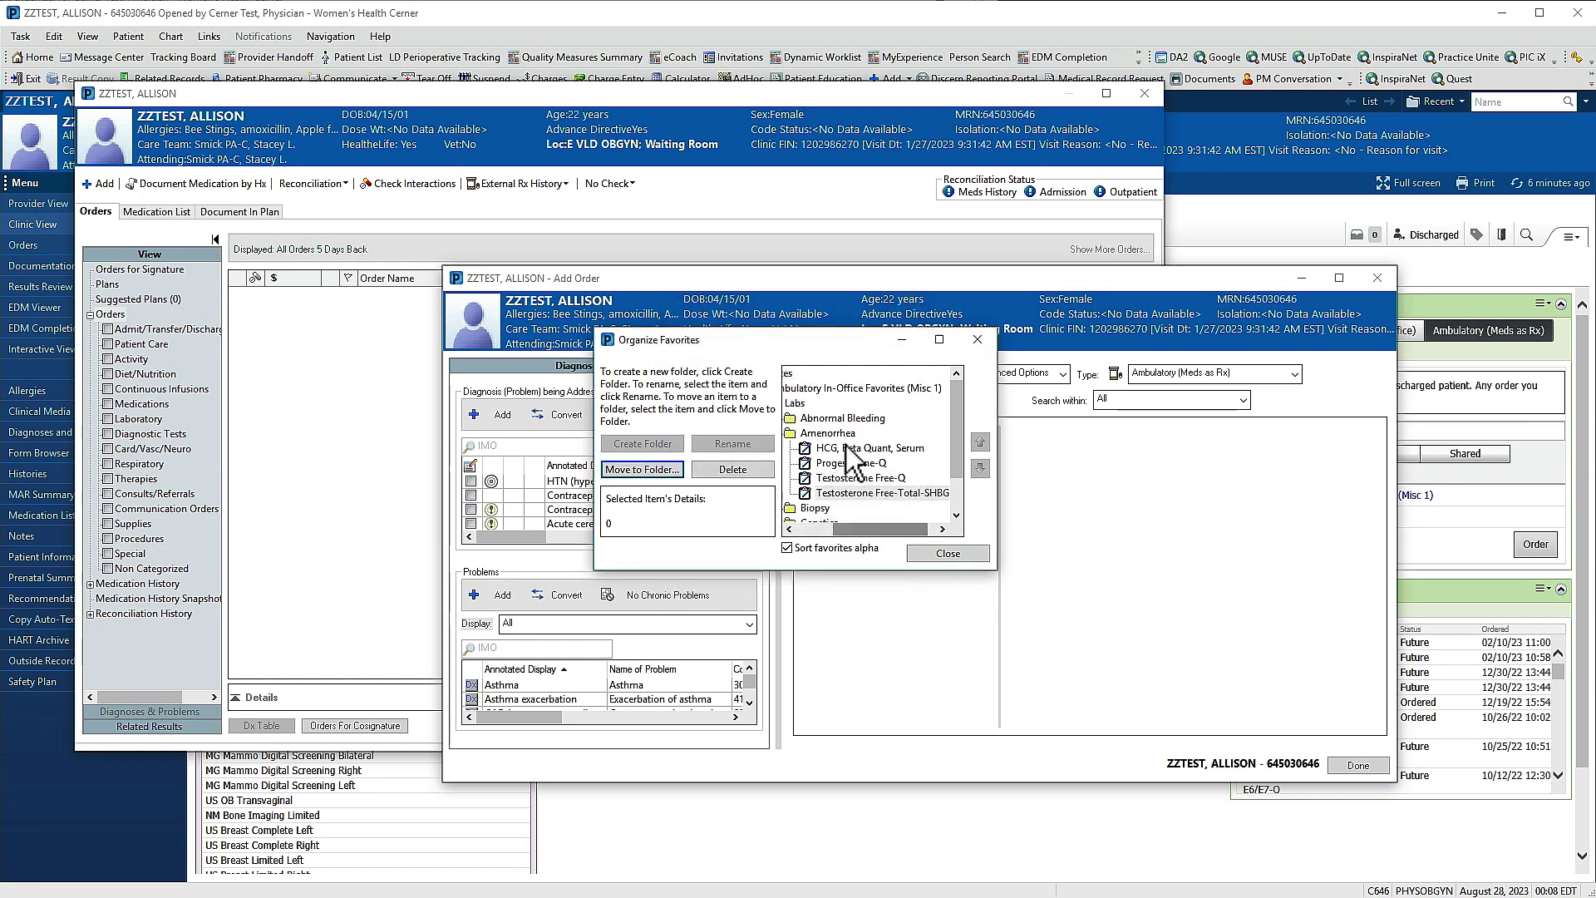
{"action": "left_click", "coordinate": [840, 433]}
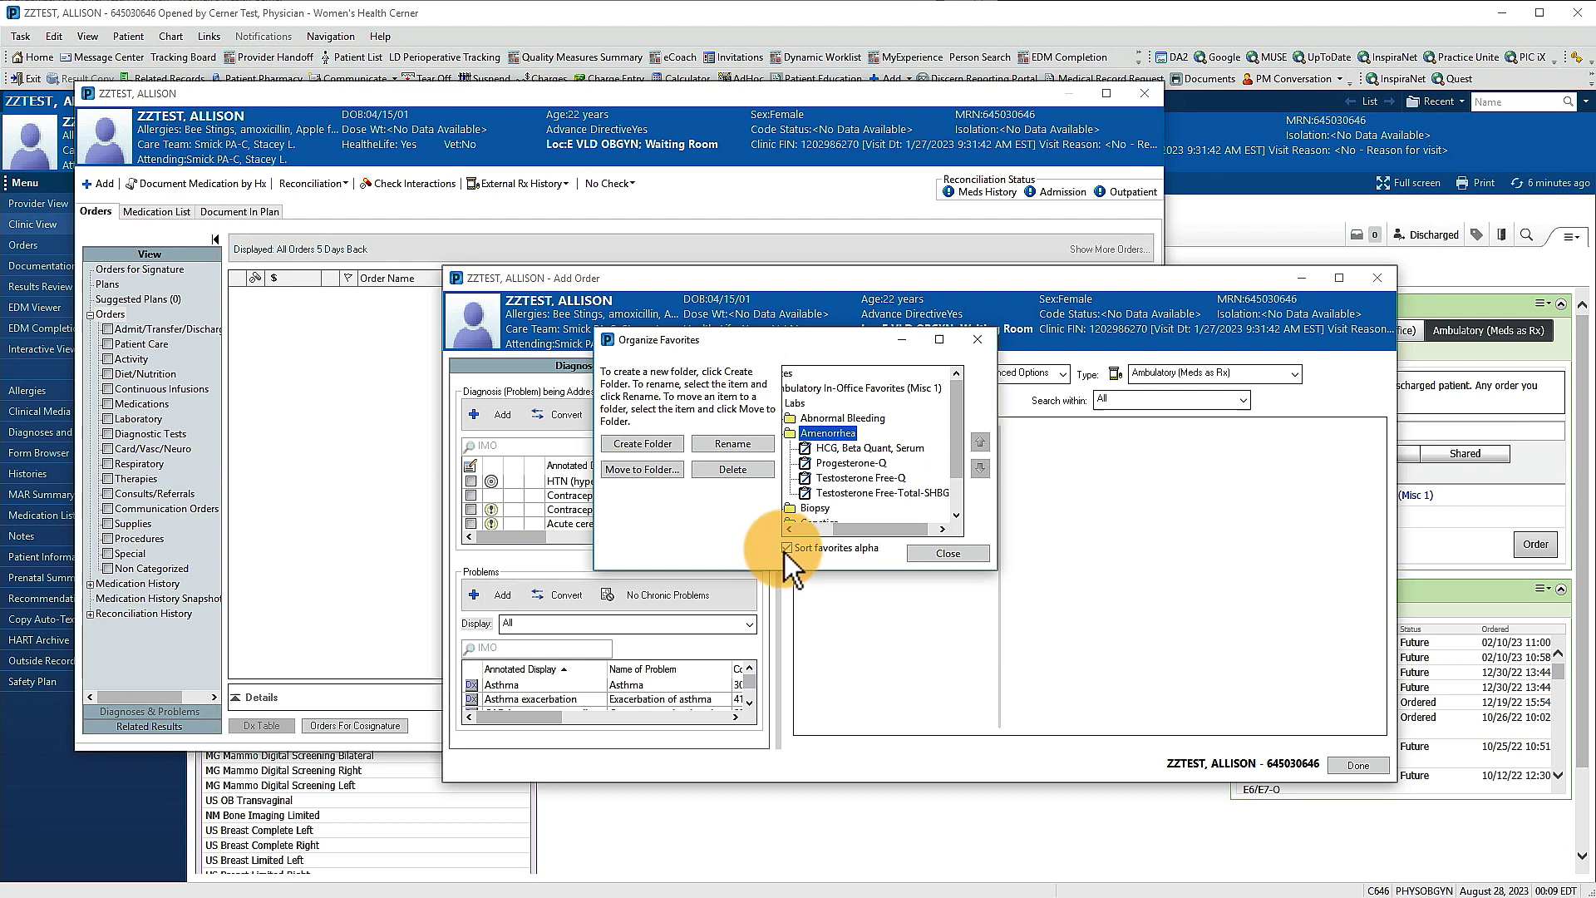
- Close Organize Favorites and search the Add Order window for 'prolactin'
{"action": "left_click", "coordinate": [949, 555]}
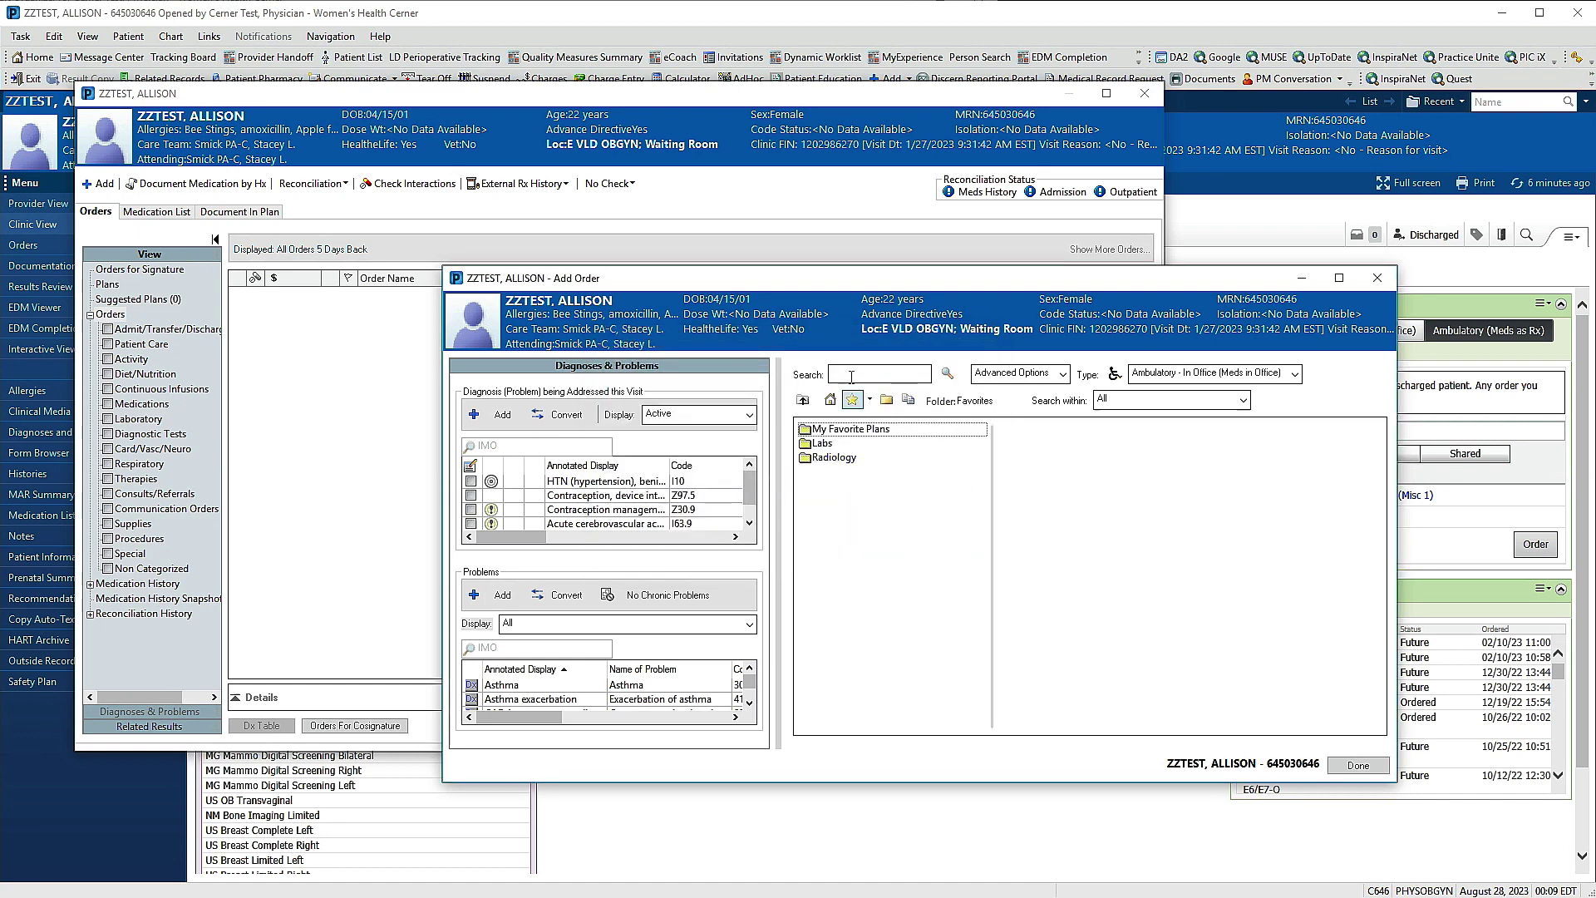
{"action": "left_click", "coordinate": [852, 375]}
{"action": "type", "text": "prolactin"}
{"action": "key", "text": "Return"}
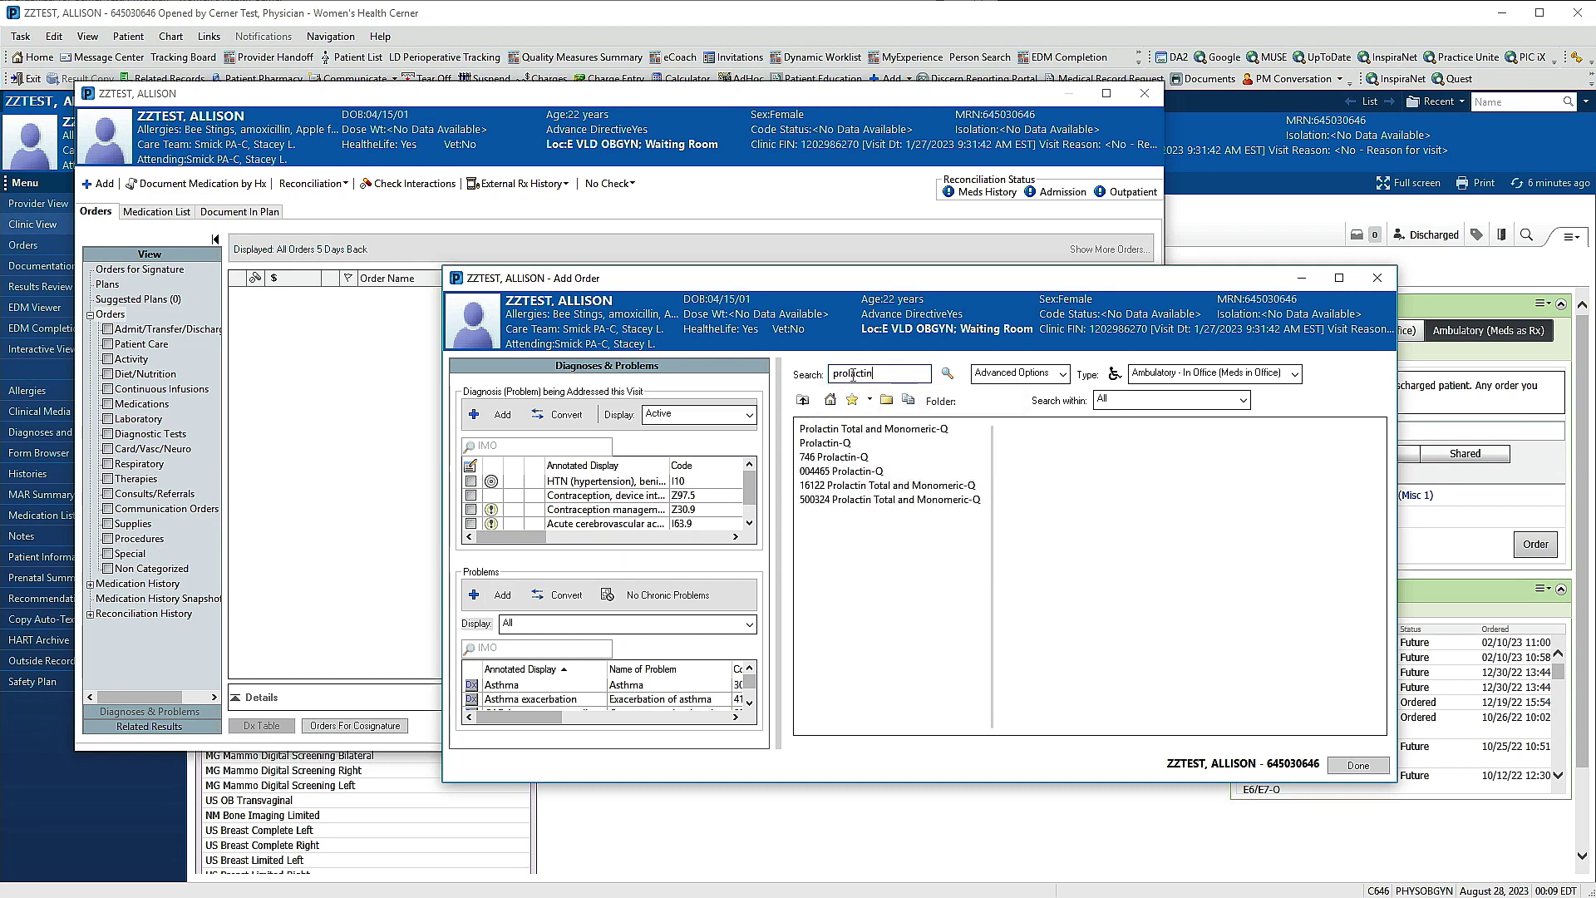
- Add Prolactin-Q to favorites in the Labs > Amenorrhea folder
{"action": "right_click", "coordinate": [833, 447]}
{"action": "left_click", "coordinate": [881, 461]}
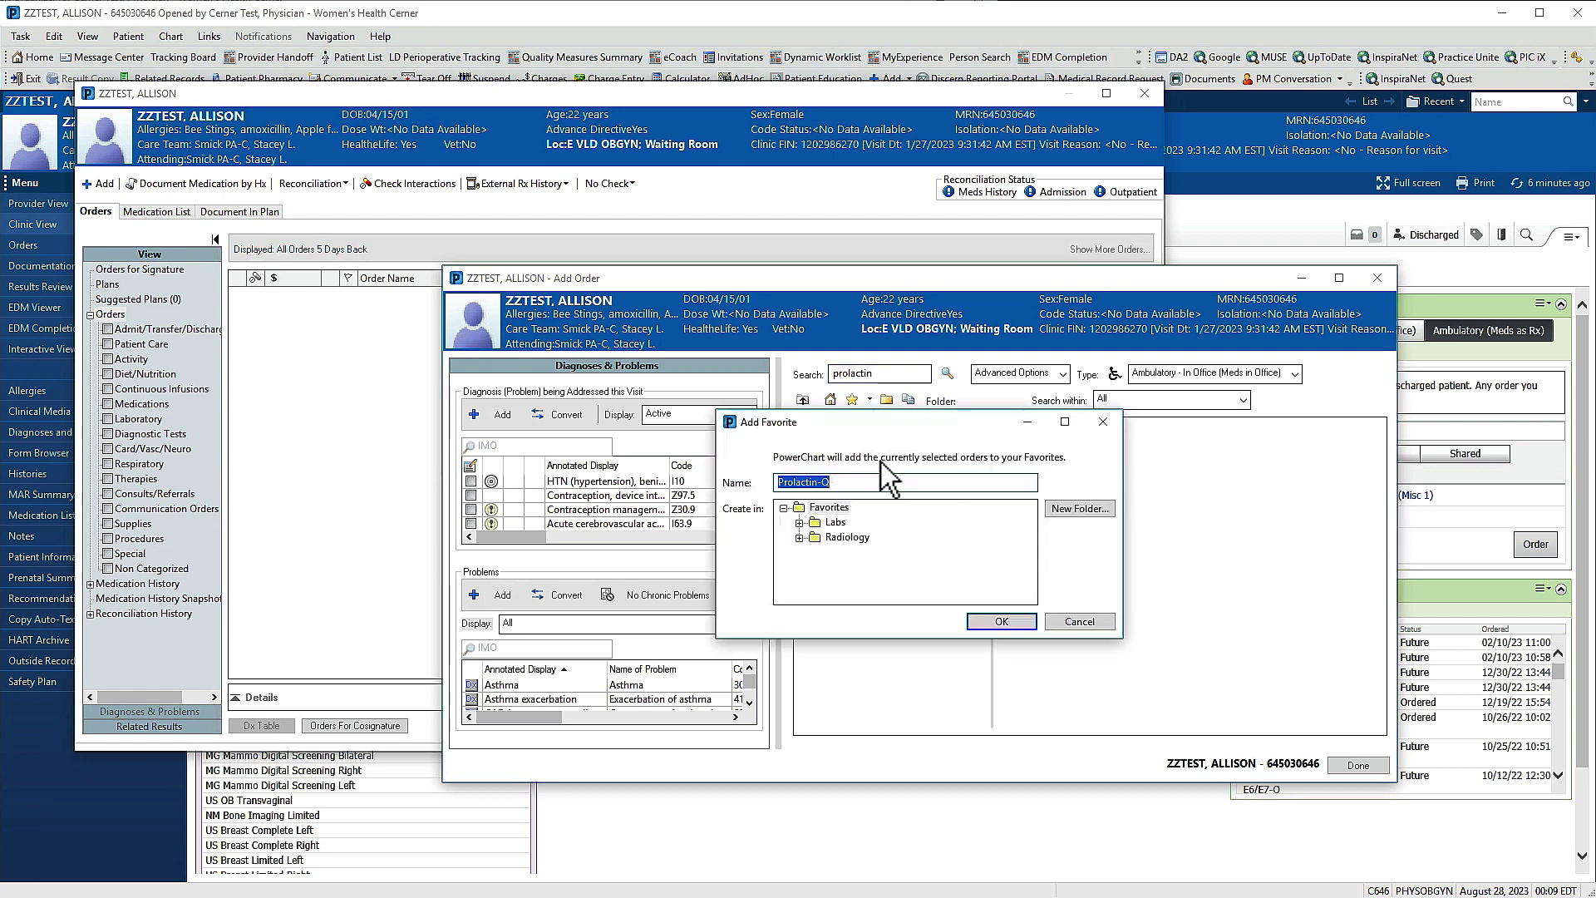
{"action": "left_click", "coordinate": [799, 522]}
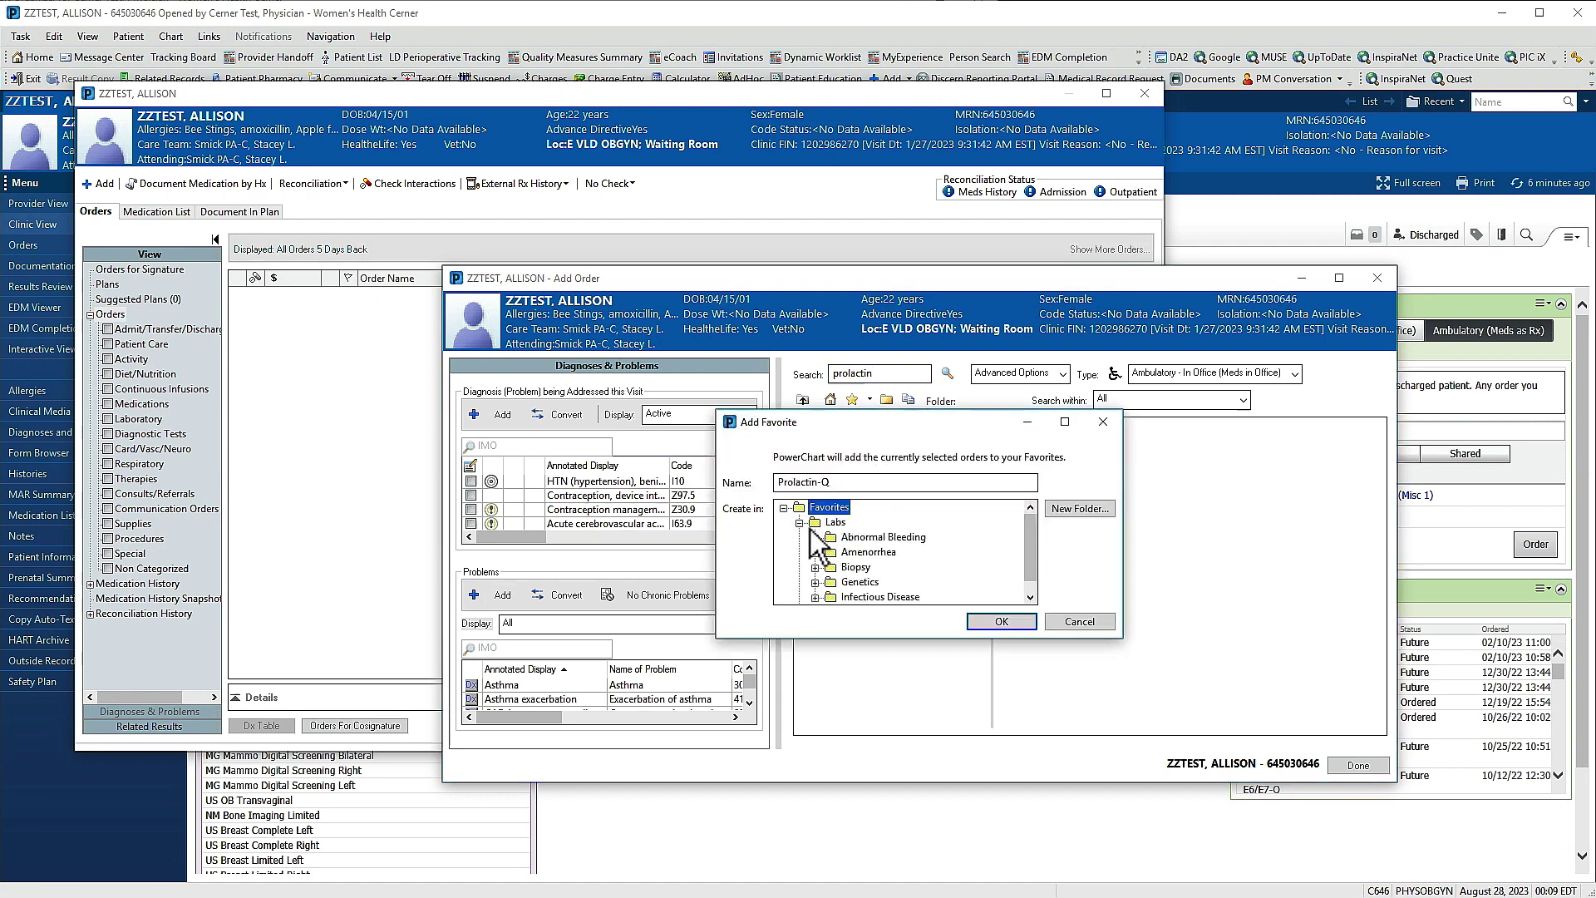
{"action": "left_click", "coordinate": [862, 553]}
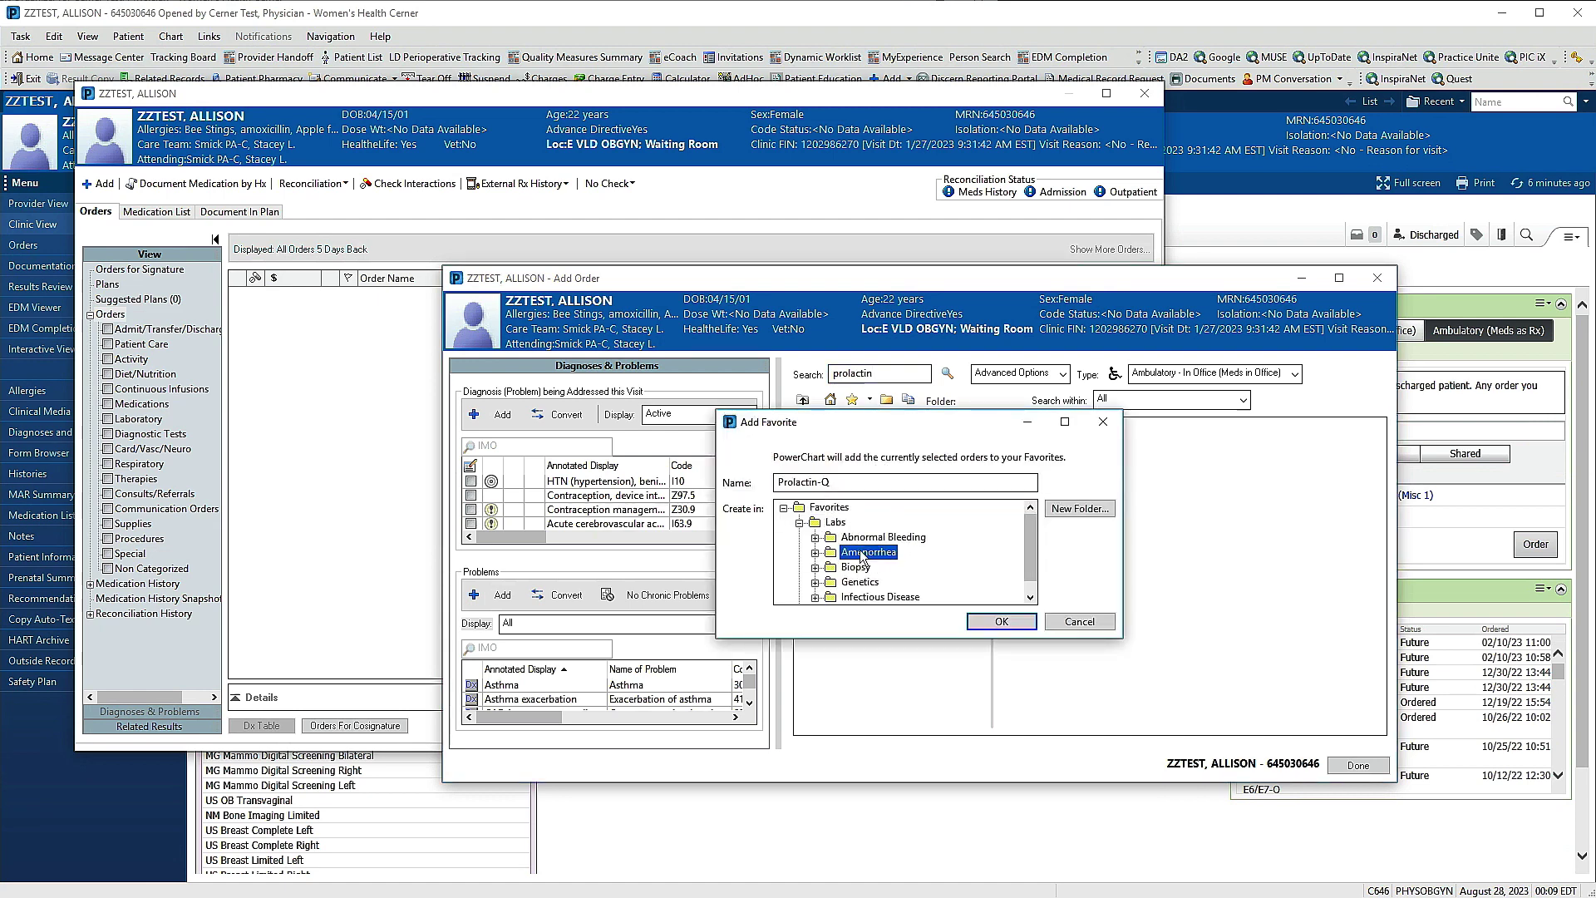
{"action": "left_click", "coordinate": [1008, 625]}
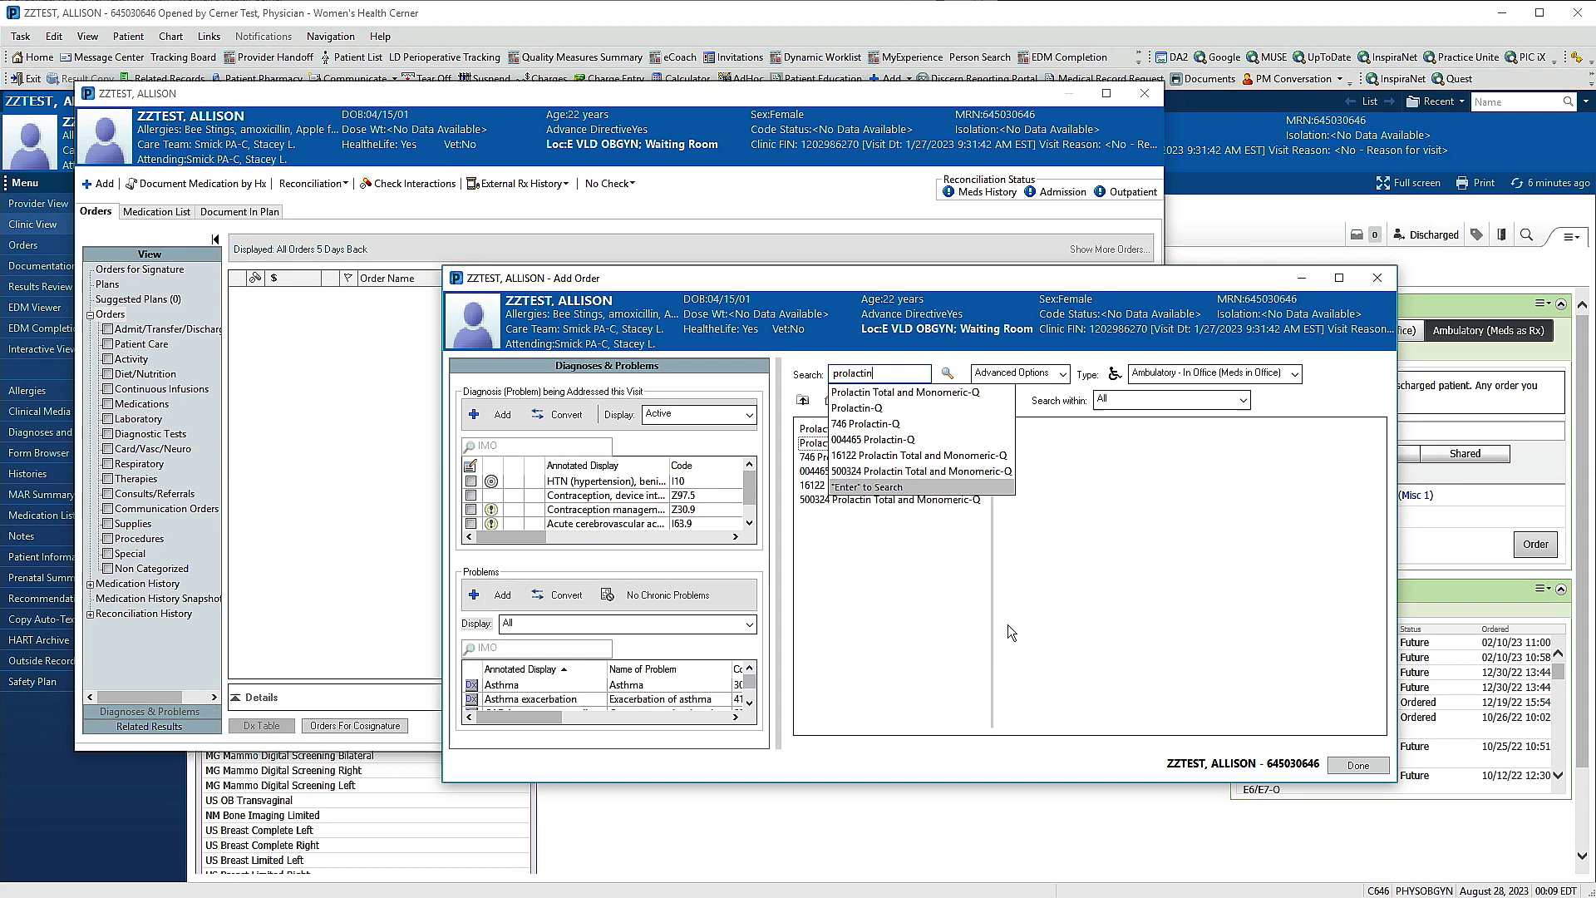
- Close Add Order and Orders, then browse New Order Entry to Ambulatory In-Office Favorites > Labs > Amenorrhea
{"action": "left_click", "coordinate": [1358, 765]}
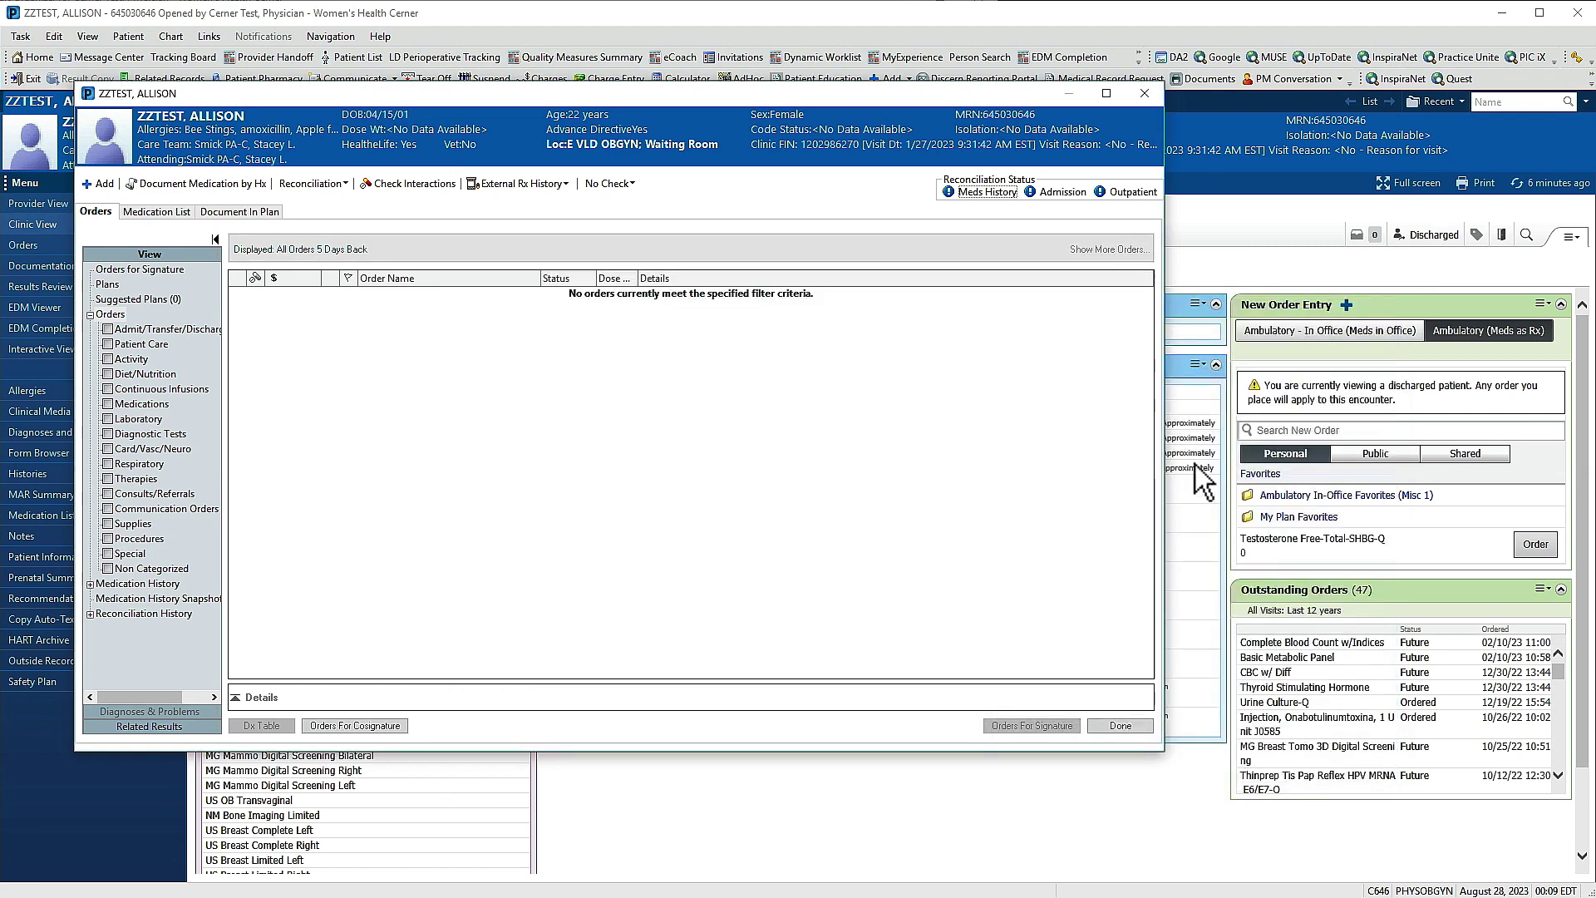
{"action": "left_click", "coordinate": [1145, 93]}
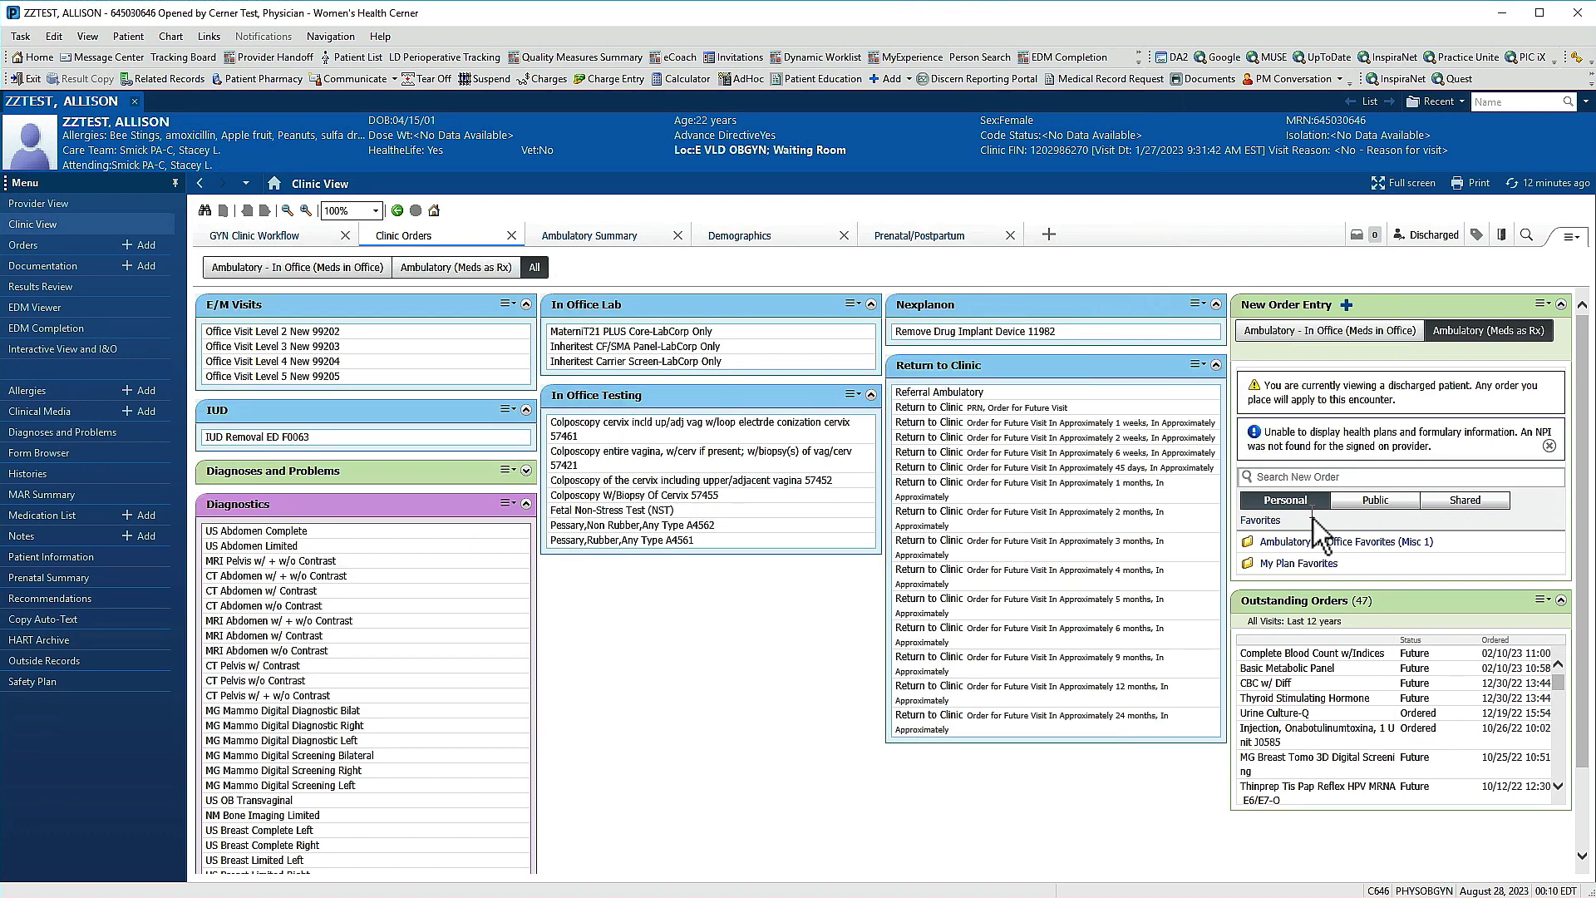
{"action": "left_click", "coordinate": [1329, 543]}
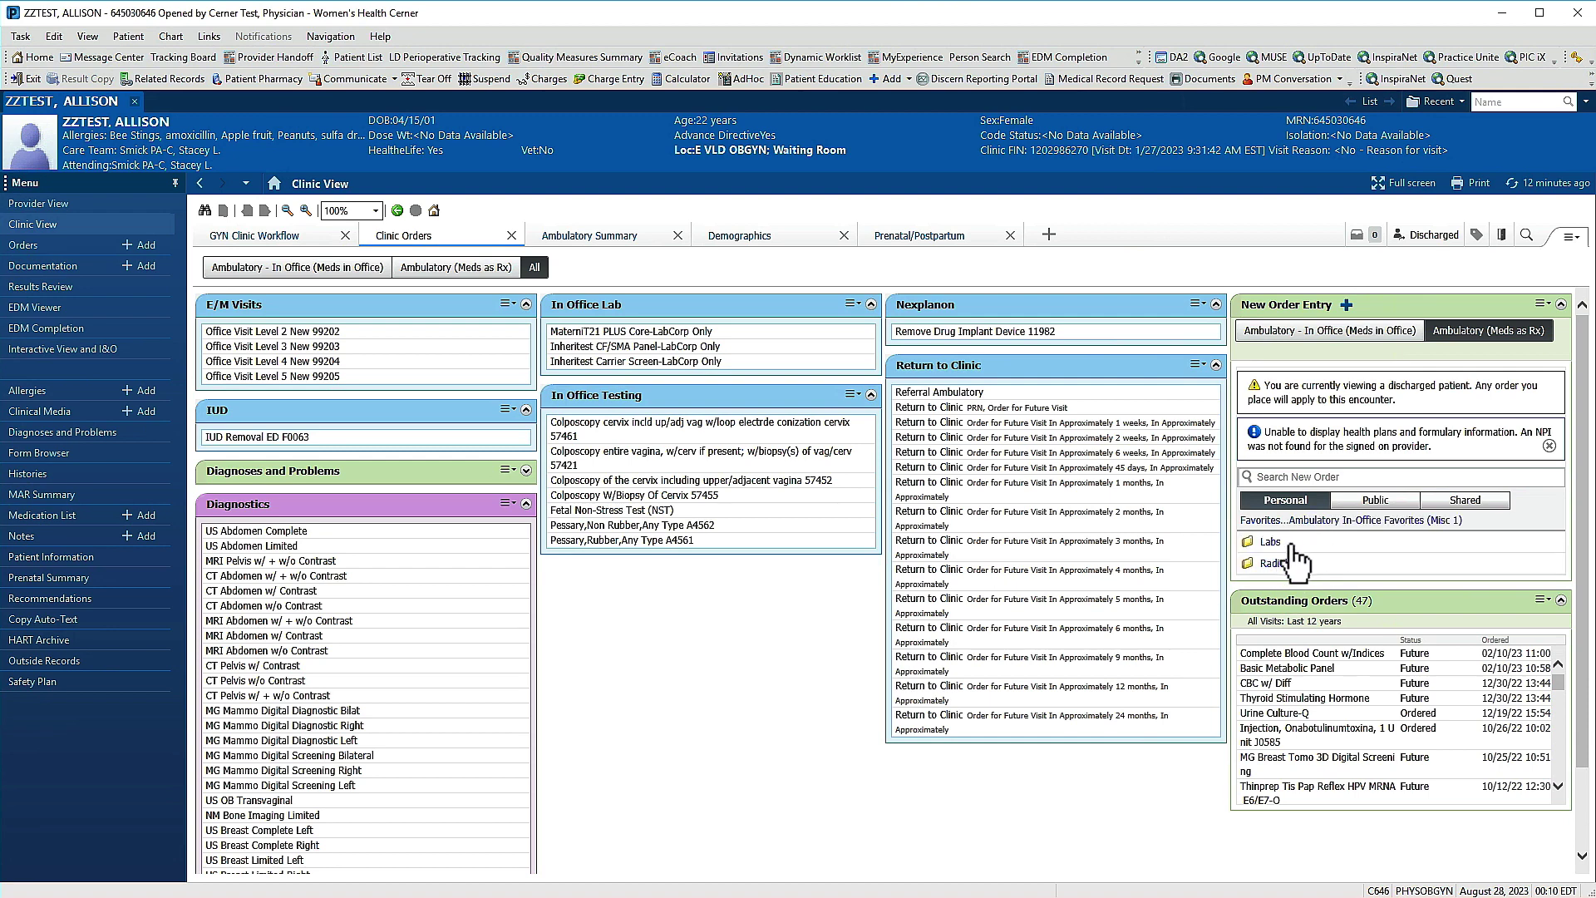
{"action": "left_click", "coordinate": [1278, 547]}
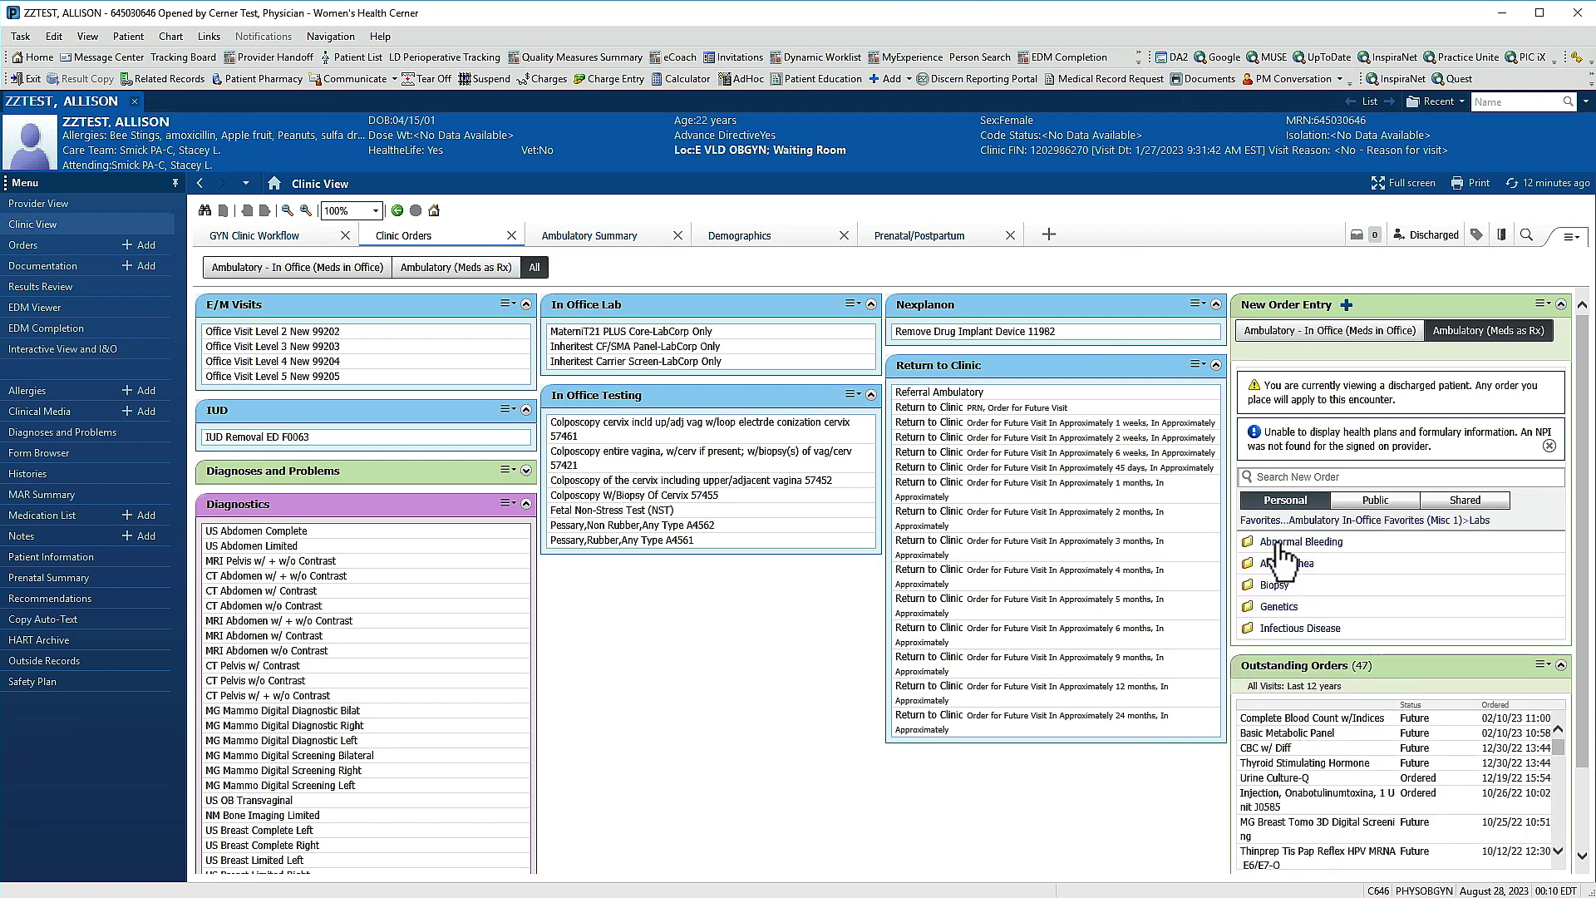
{"action": "left_click", "coordinate": [1314, 566]}
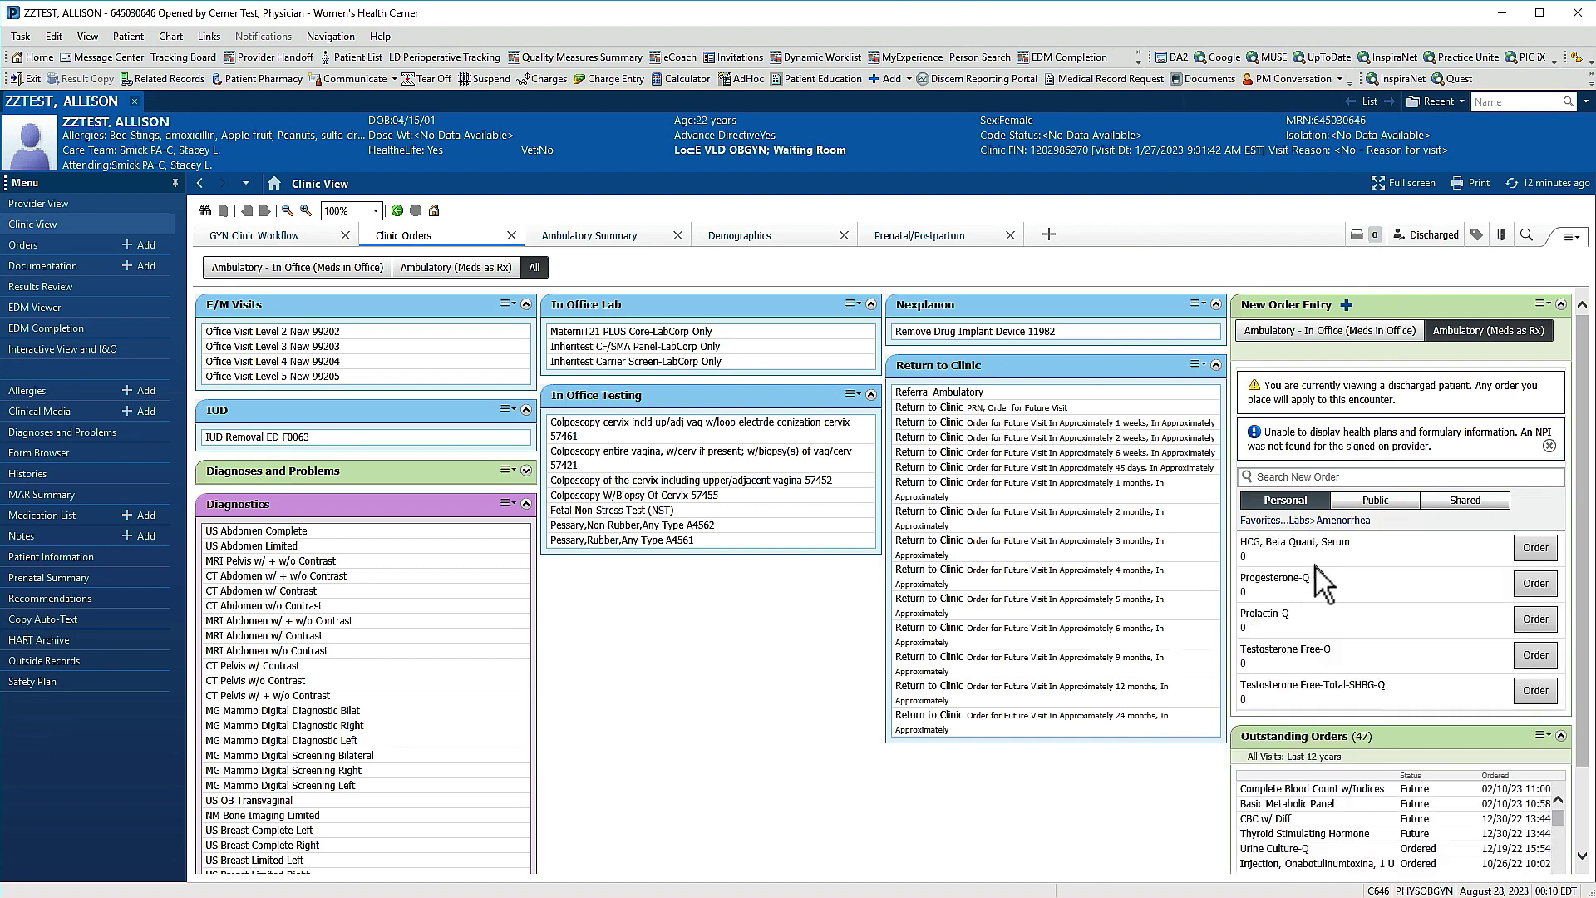